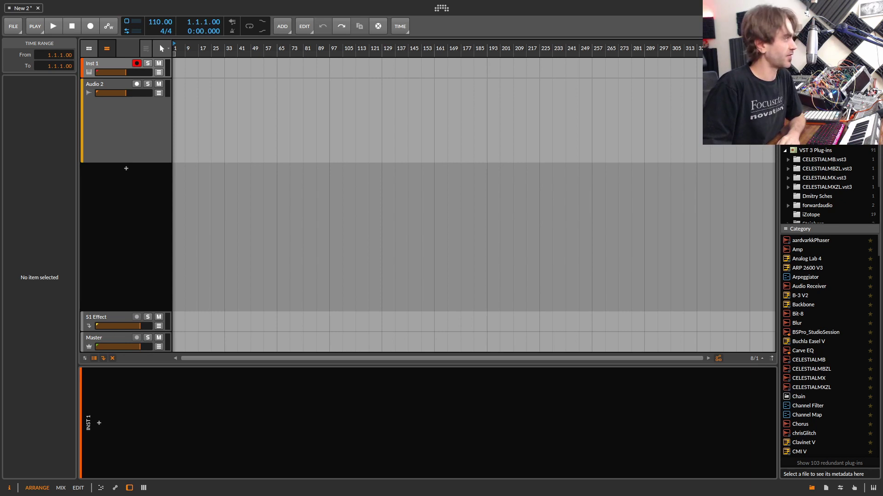
Step: Switch to File Explorer showing the Glitch - Main Frame stems folder
key(alt+Tab)
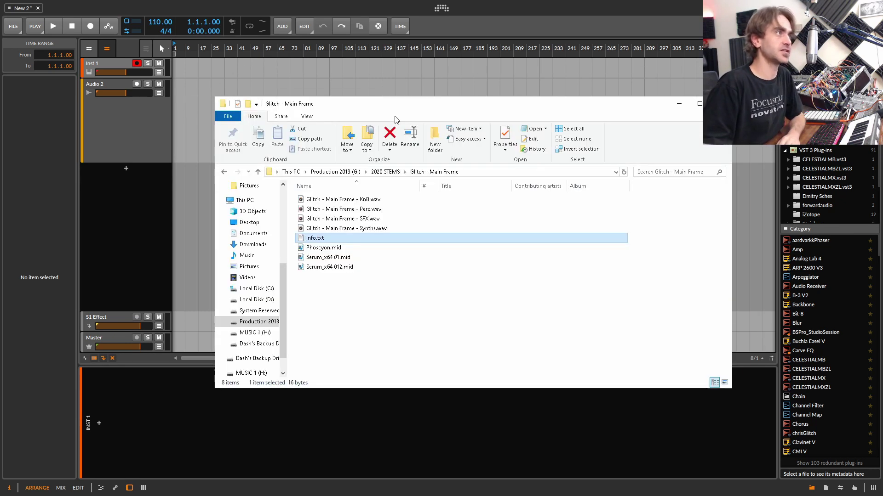
Step: Select the KnB, Perc, SFX and Synths stems and place KnB on the Audio 2 track
click(343, 202)
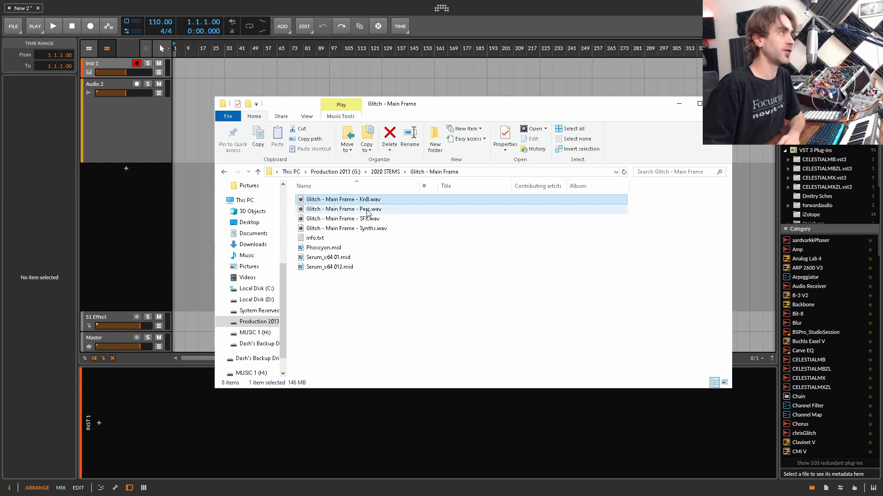
click(367, 210)
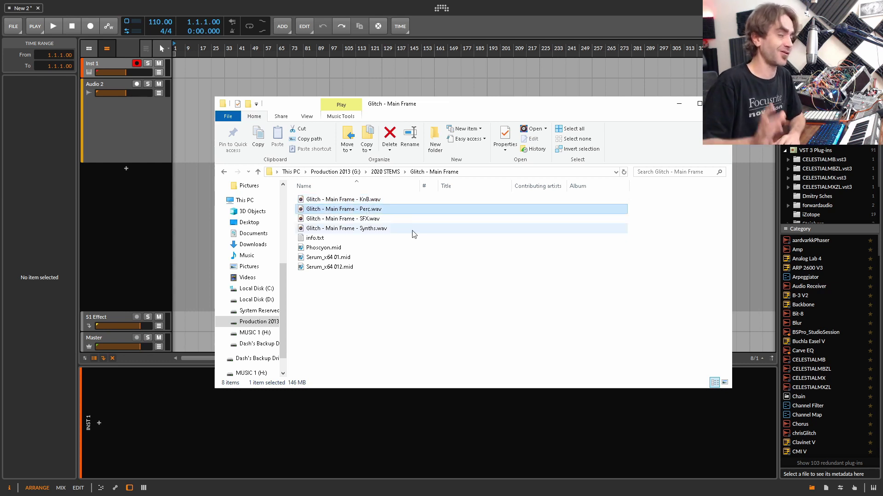
click(377, 222)
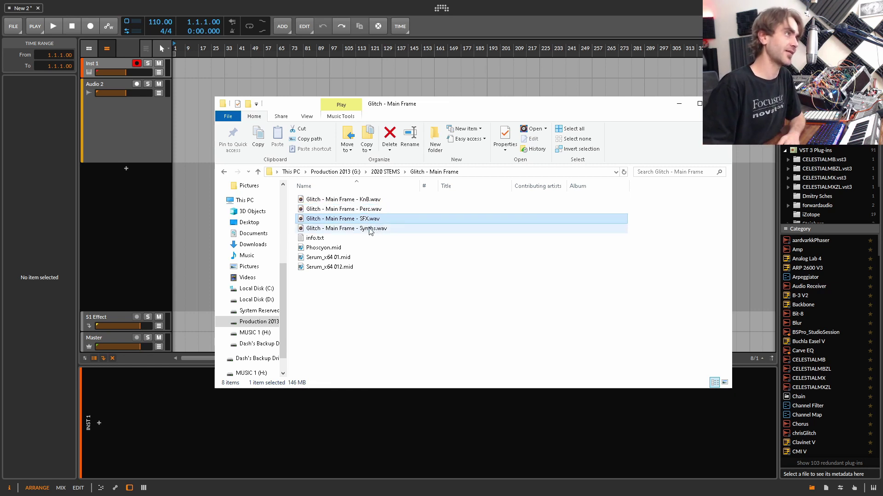
click(370, 229)
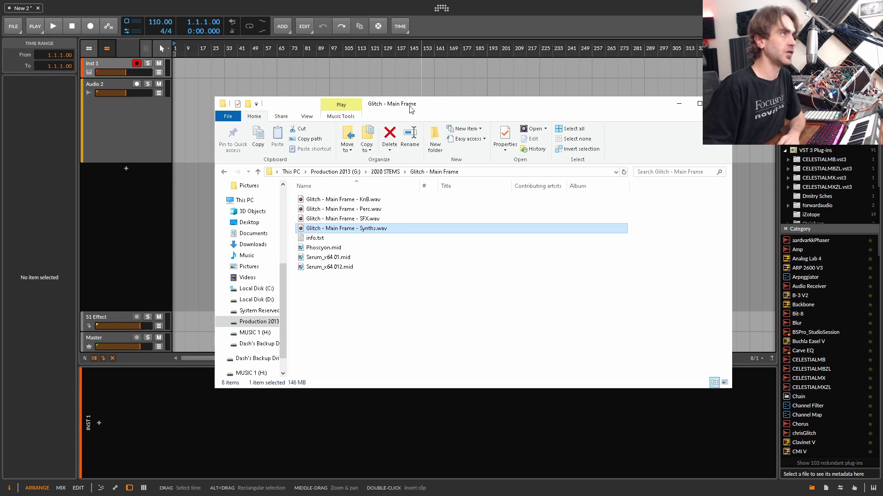
drag(411, 104, 406, 186)
mouse_move(338, 280)
mouse_down()
mouse_move(171, 125)
mouse_move(177, 127)
mouse_up()
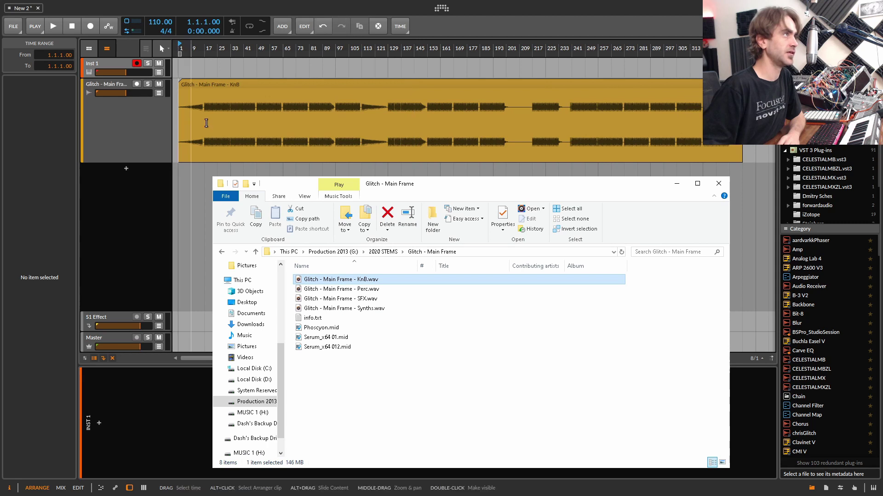
Step: Add the Perc, SFX and Synths stems below, each on a new track
click(345, 308)
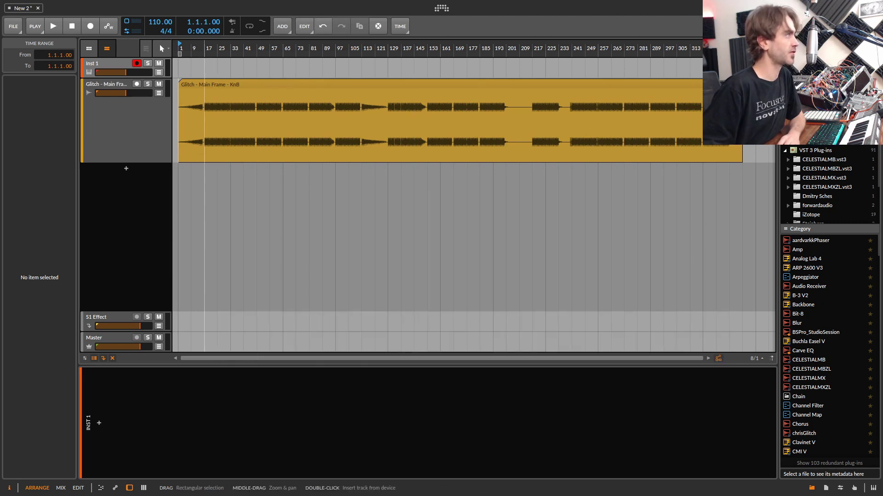
drag(207, 191, 180, 178)
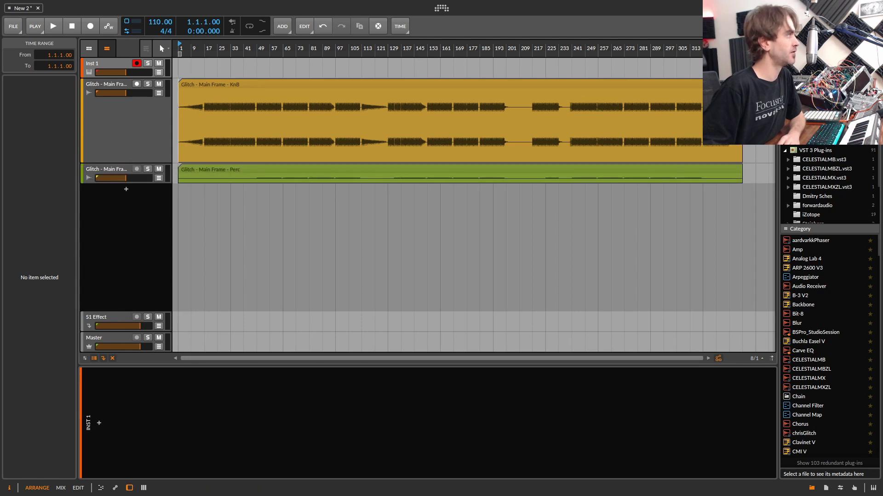
drag(231, 219, 188, 201)
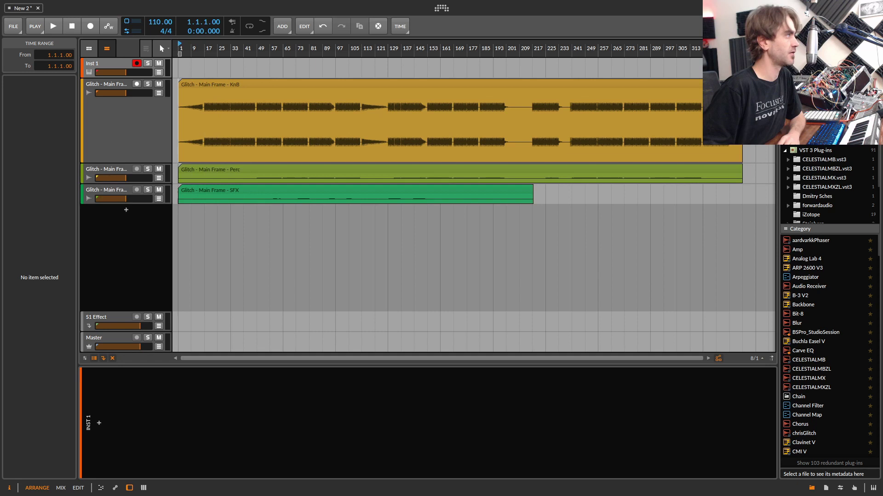
drag(180, 252, 241, 242)
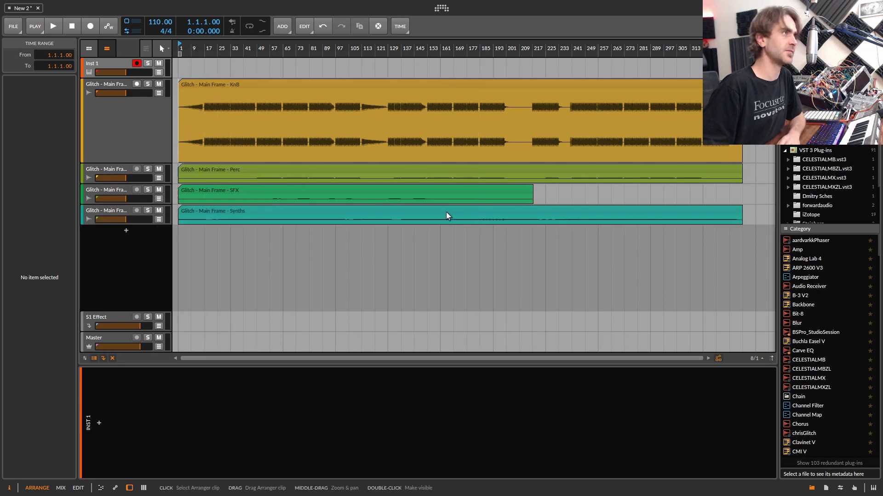
Step: Make the SFX track taller and leave the SFX clip selected
click(241, 194)
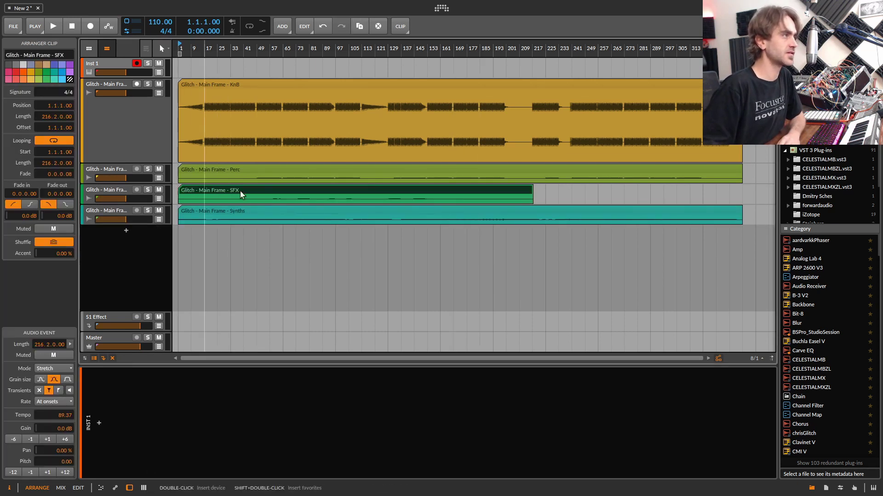
drag(142, 205, 142, 221)
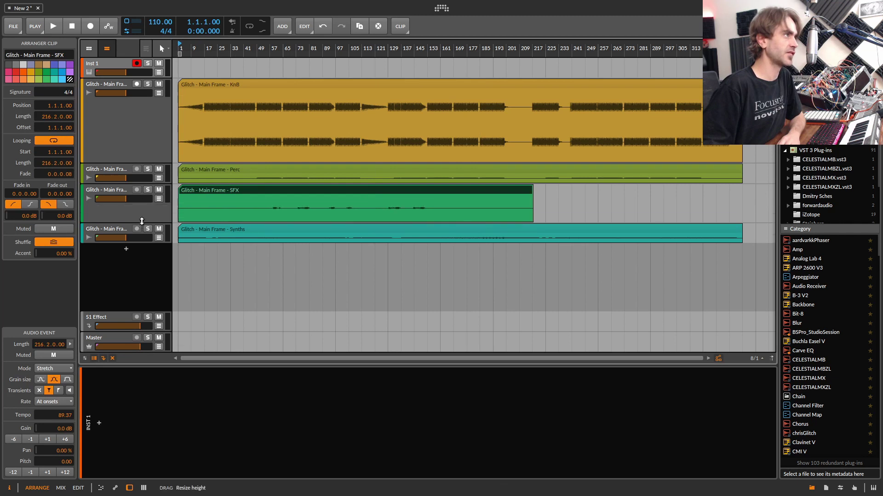
click(269, 210)
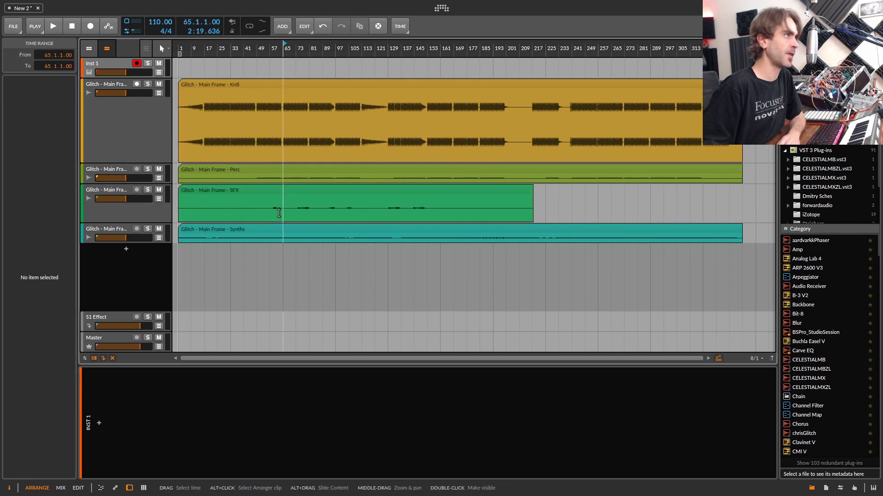
click(266, 194)
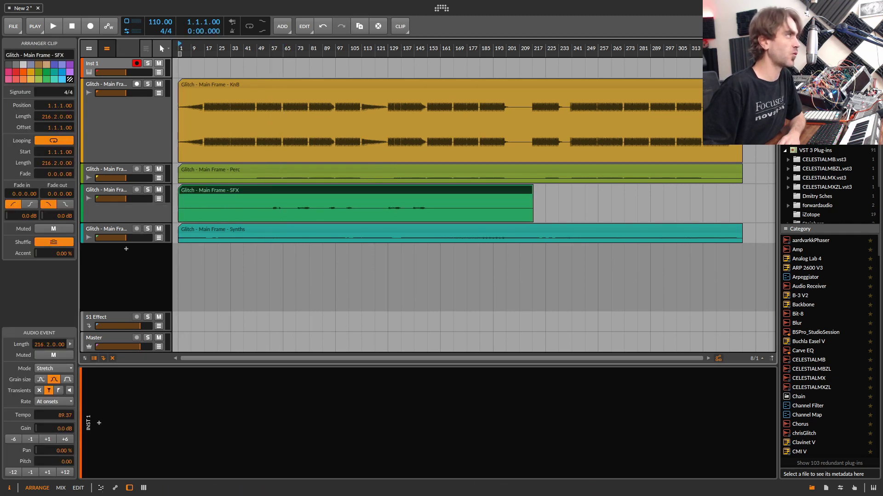
Step: Read the stems' info.txt in Notepad, then close it and return to Bitwig
key(alt+Tab)
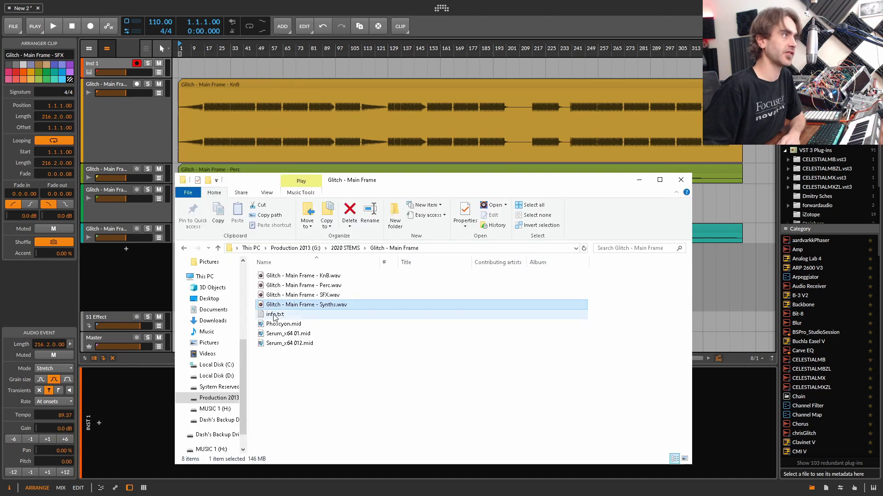
key(Down)
key(Return)
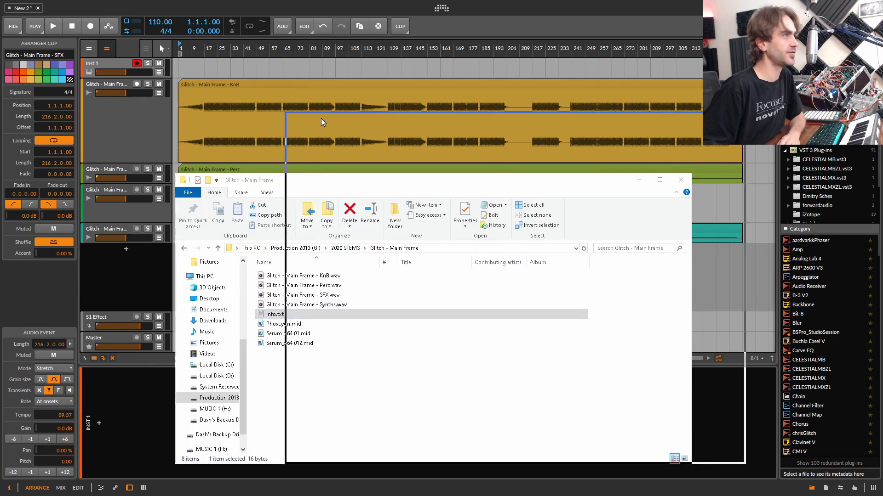
key(alt+F4)
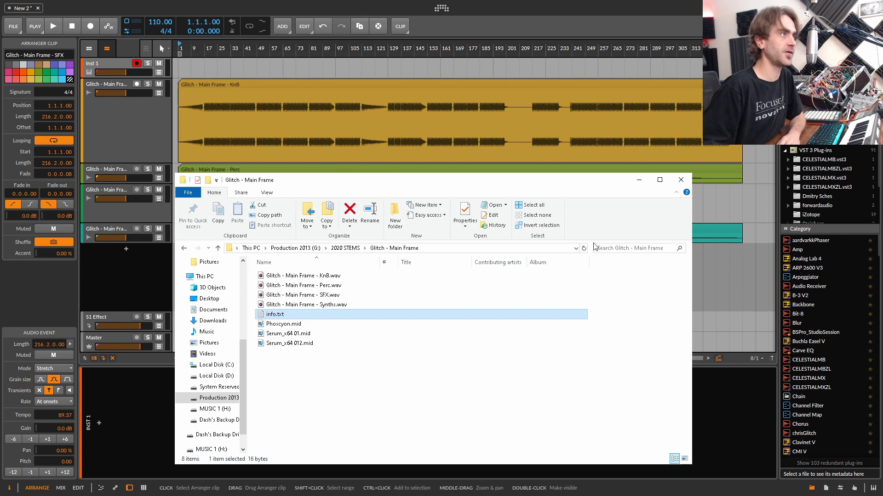
key(alt+Tab)
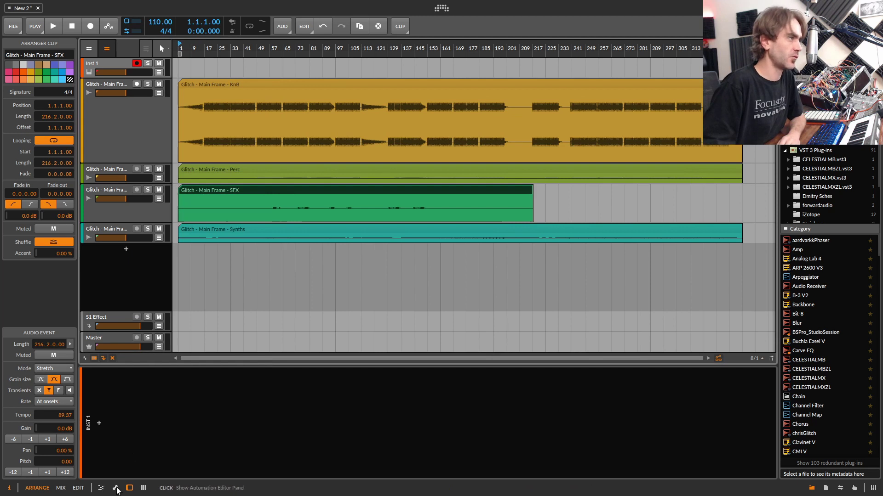
Step: In the Detail Editor, set the SFX audio event tempo to 142, stretching it to 344 bars
click(101, 488)
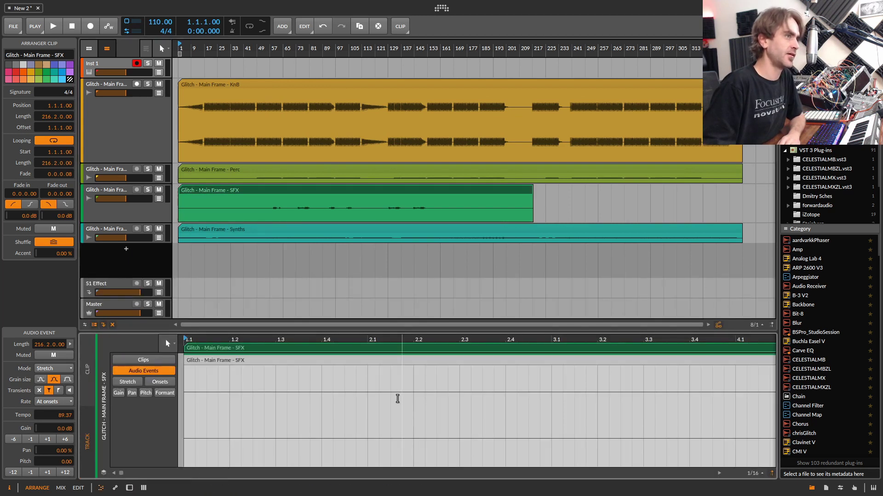
scroll(419, 402, down, 5)
scroll(413, 404, down, 3)
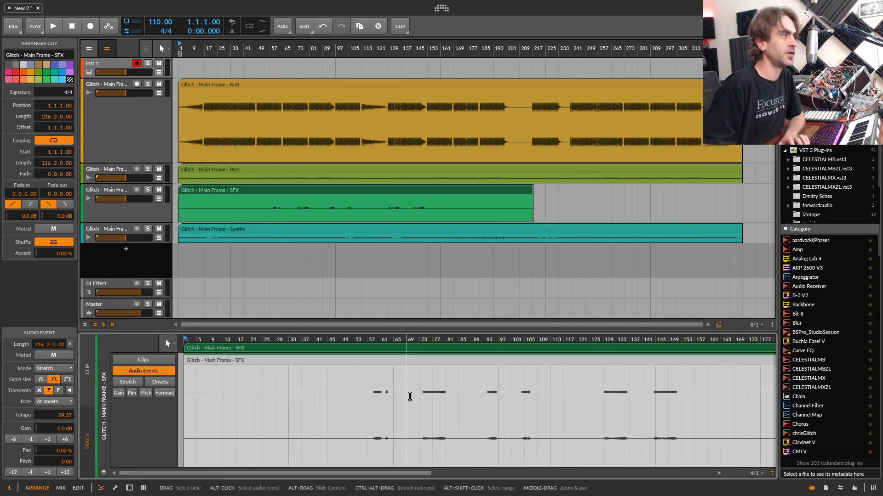
click(260, 191)
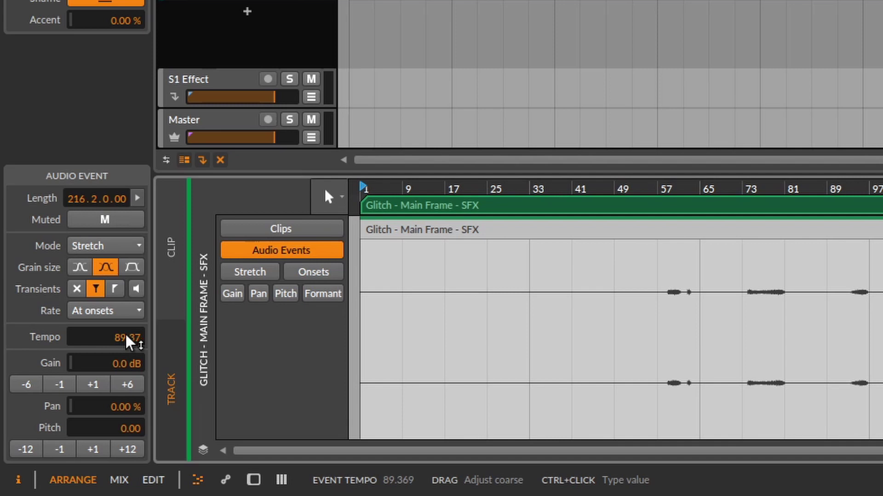
ctrl+click(123, 337)
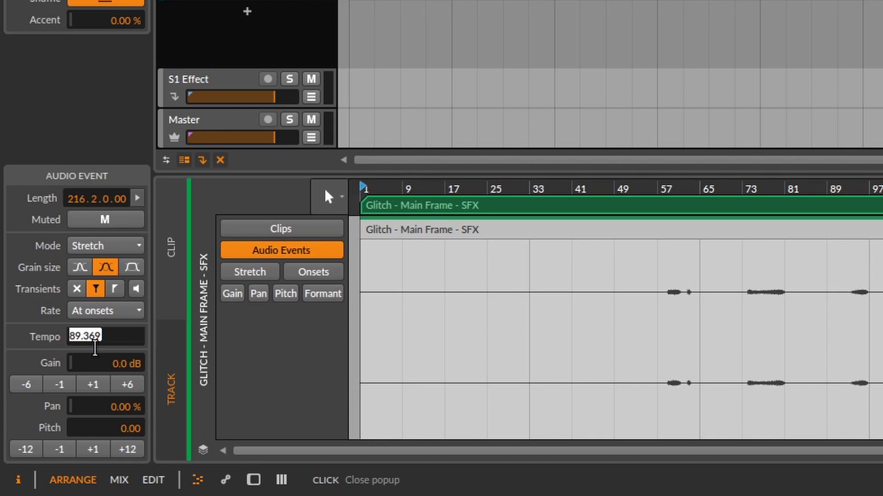
text(142)
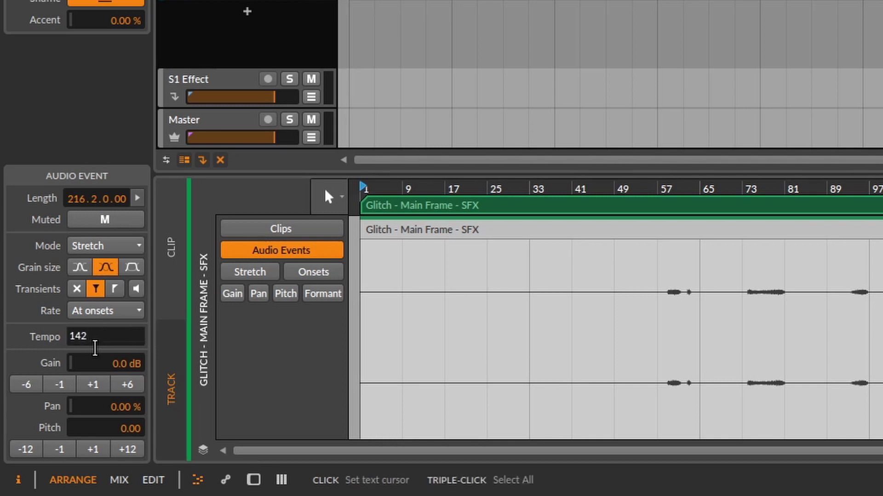
key(Return)
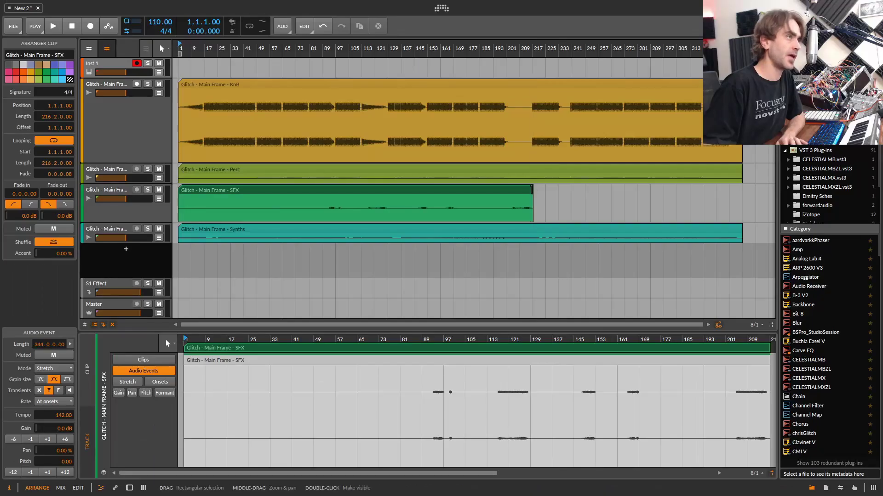
drag(532, 207, 717, 212)
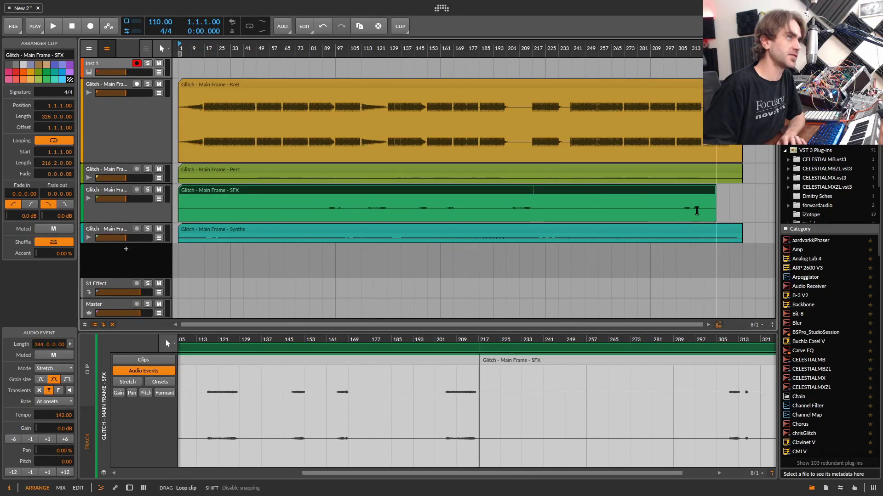
click(410, 352)
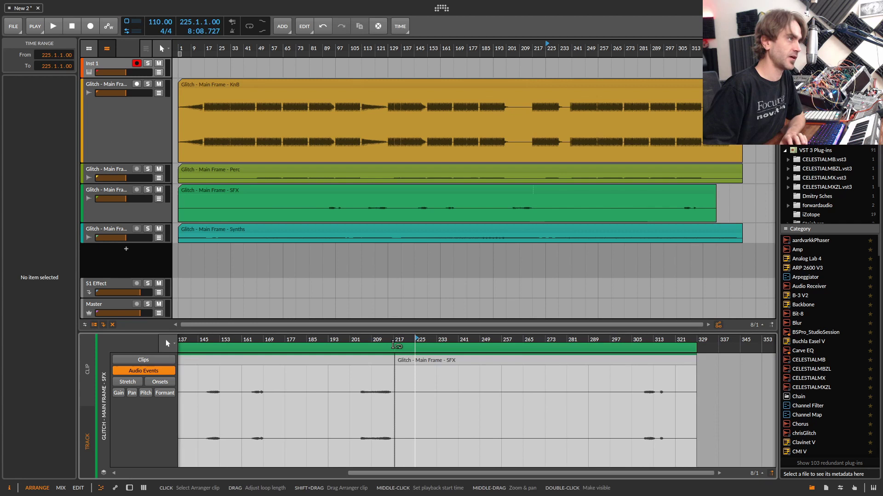
click(410, 351)
drag(750, 390, 763, 386)
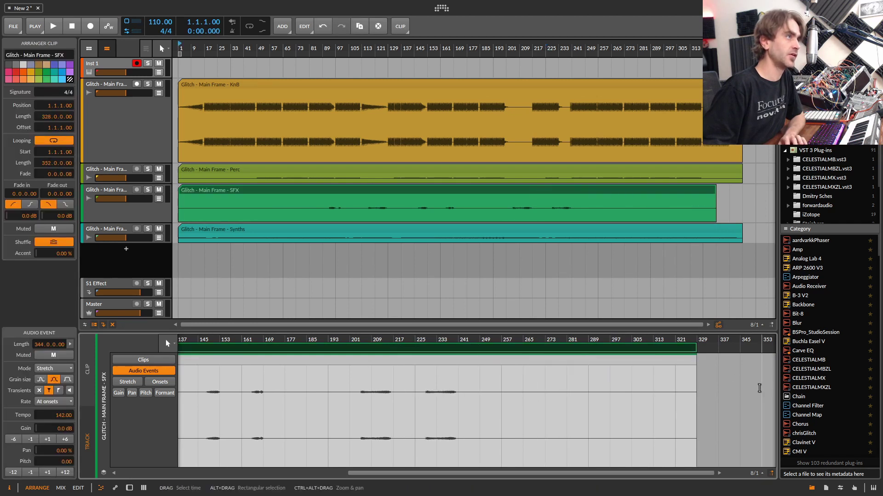
drag(715, 192, 742, 192)
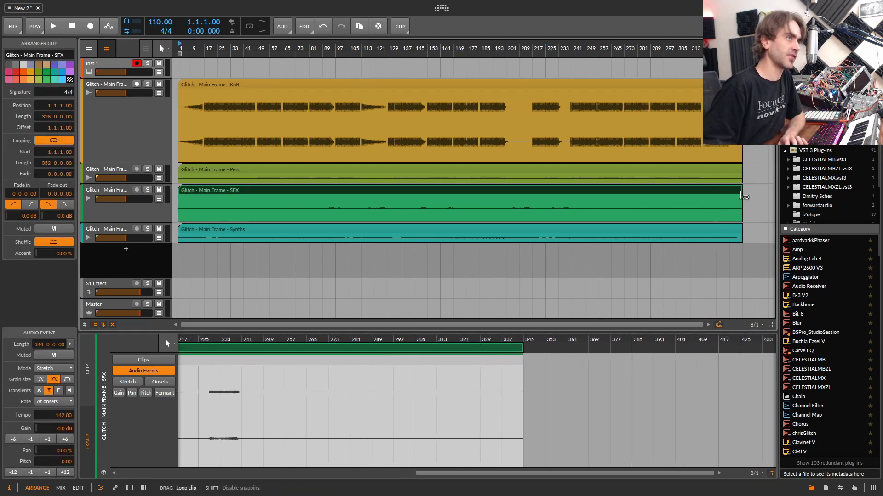
scroll(552, 228, down, 3)
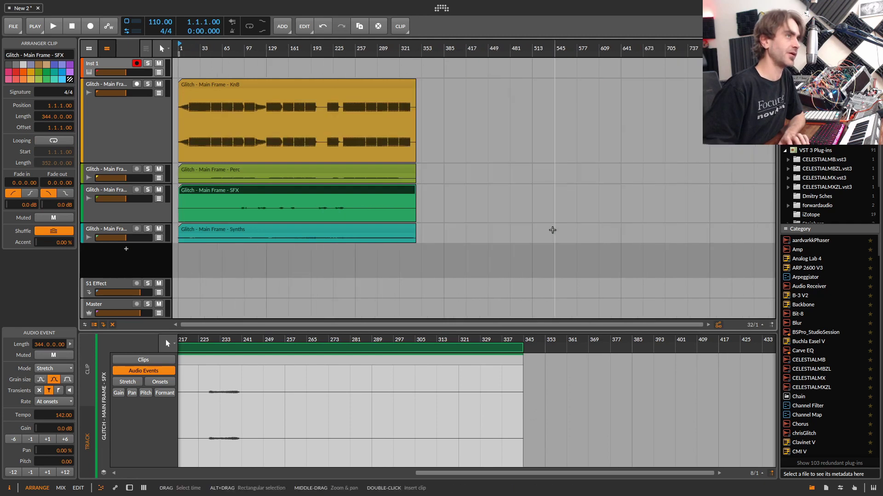
scroll(345, 389, down, 8)
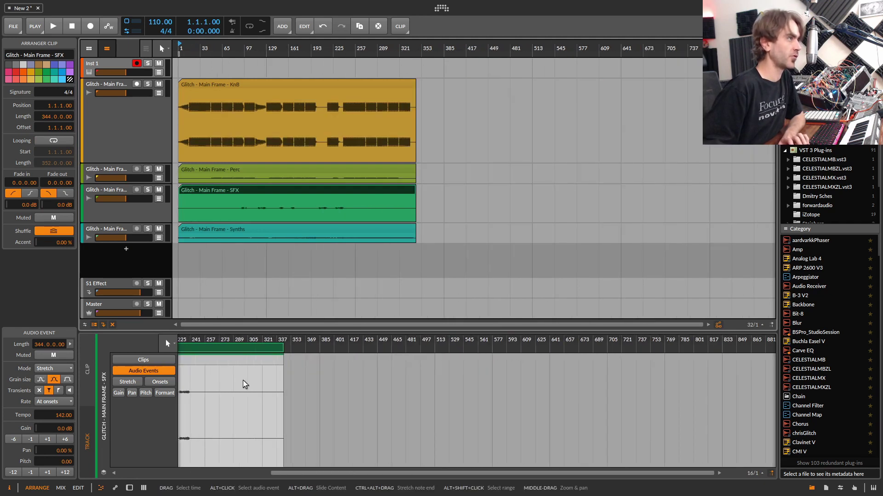
click(234, 82)
click(242, 88)
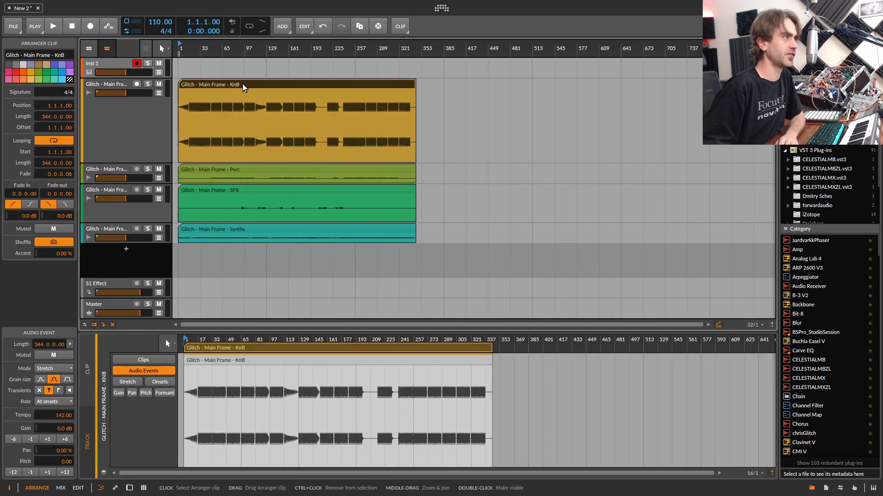
click(233, 172)
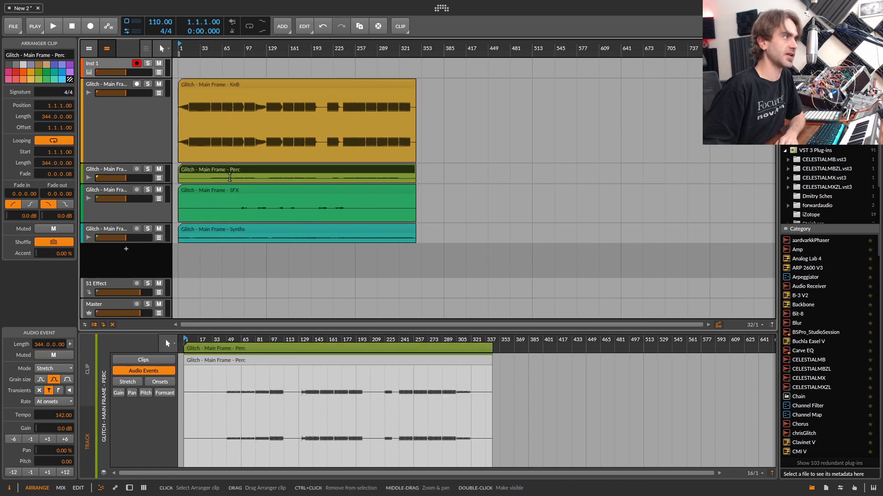
click(218, 191)
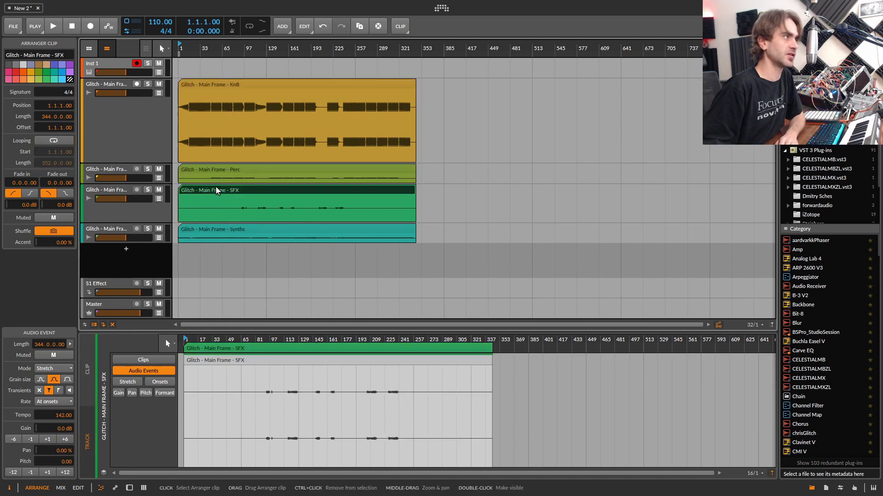
click(220, 231)
Step: Deselect the clips, raise the project tempo to 142 BPM and start playback
click(209, 94)
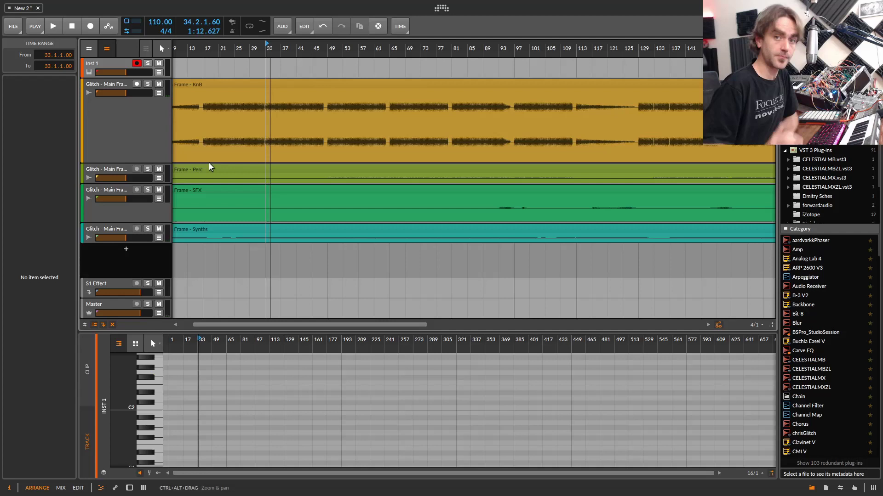
drag(154, 23, 153, 8)
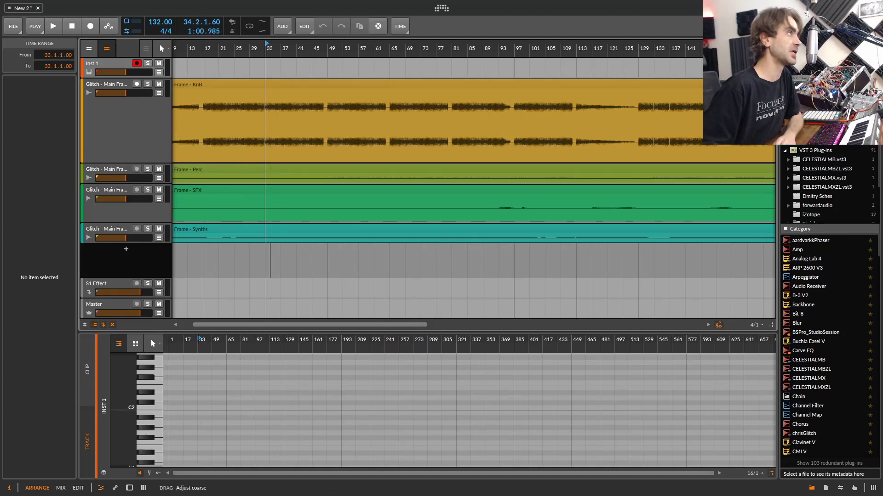
key(space)
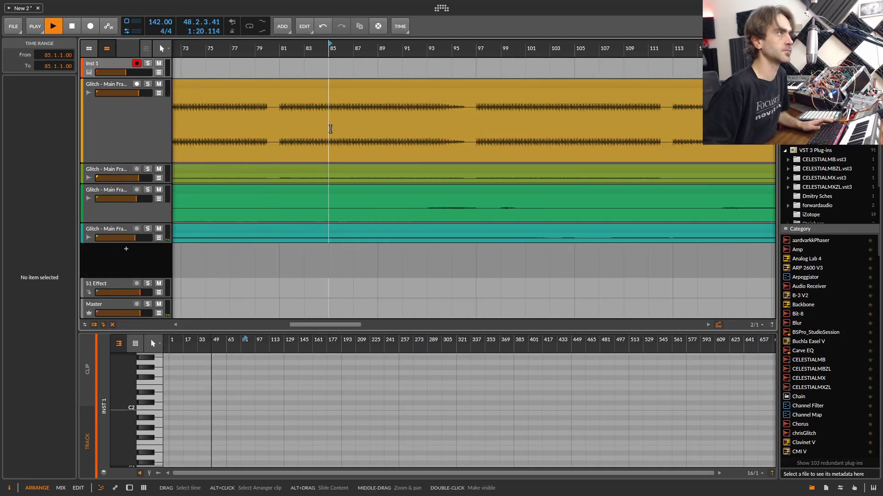
ctrl+scroll(350, 206, down, 3)
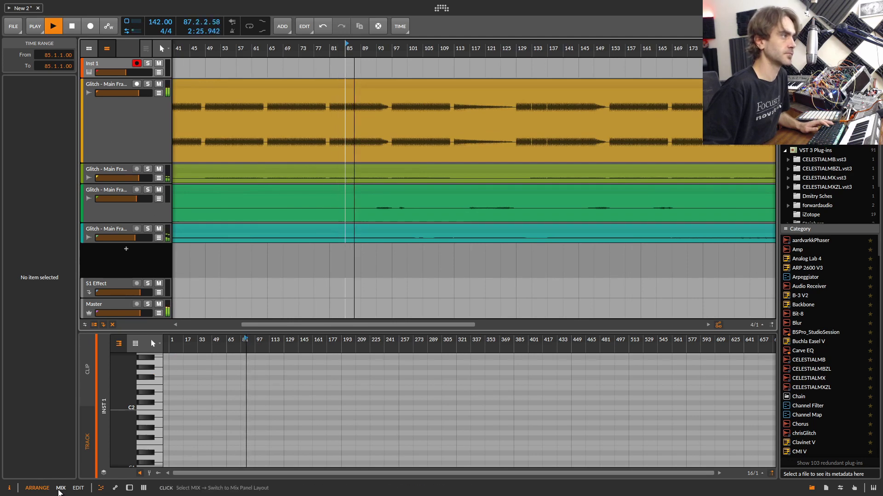
Step: In the mixer, mute and unmute Perc, SFX and Synths in turn, then stop playback
click(60, 488)
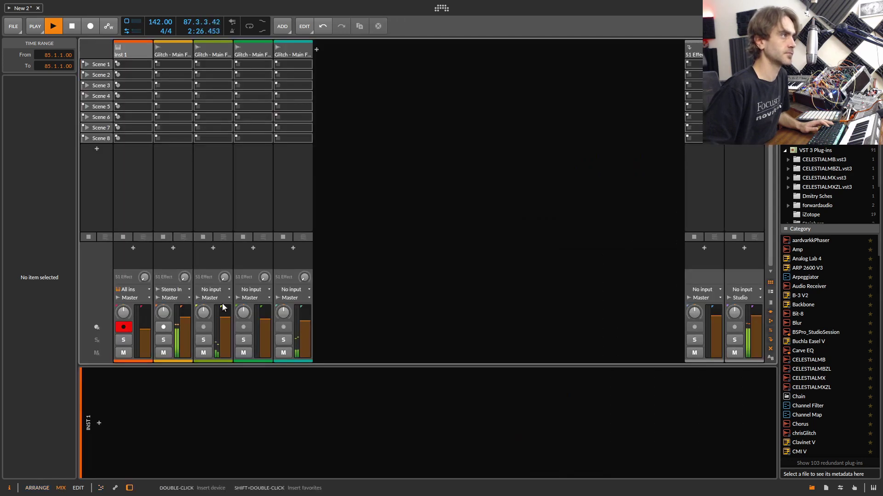
click(202, 353)
click(204, 352)
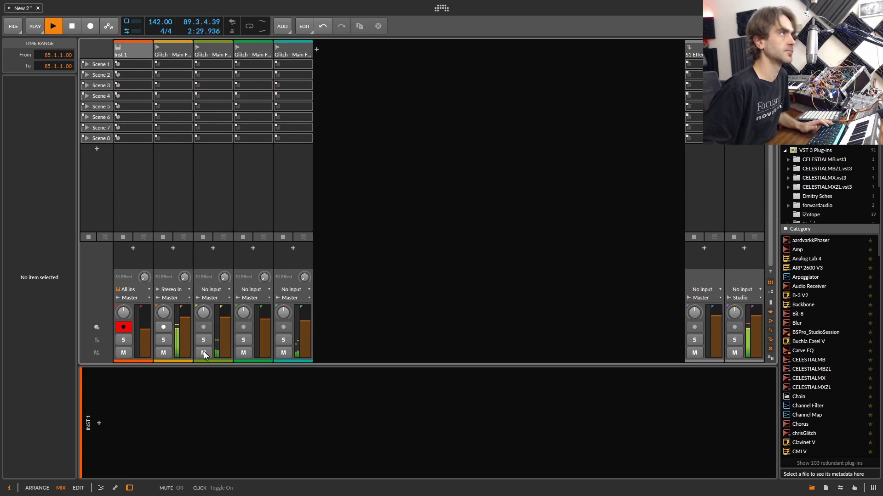
click(243, 353)
click(242, 353)
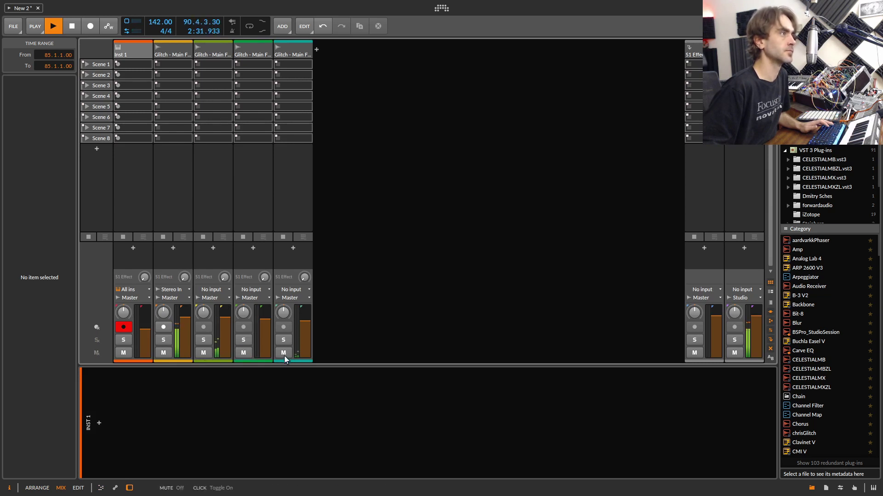
click(284, 355)
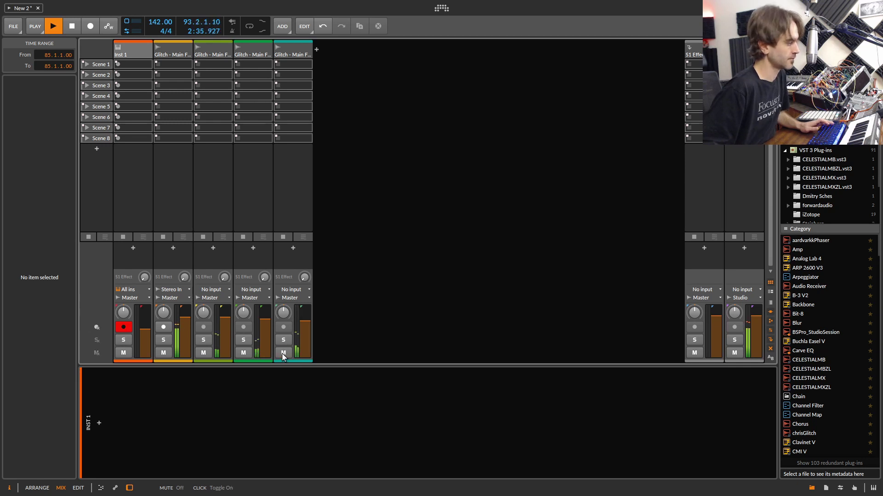
click(282, 354)
click(283, 352)
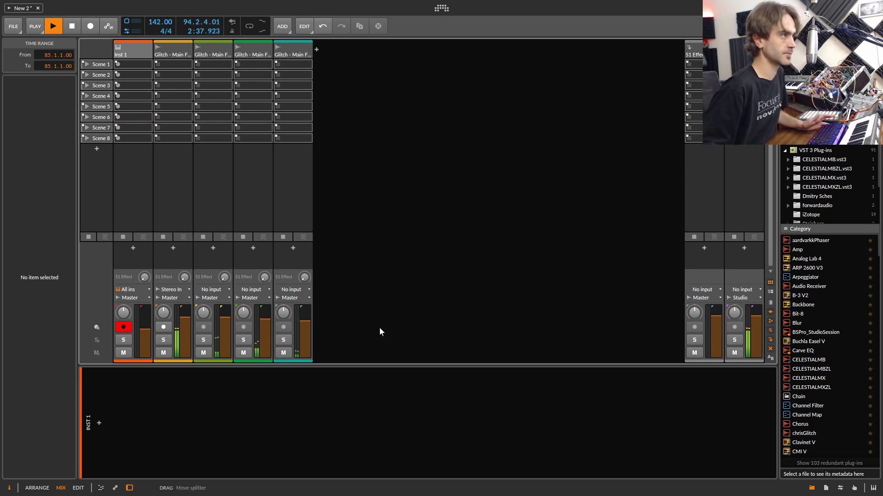
key(space)
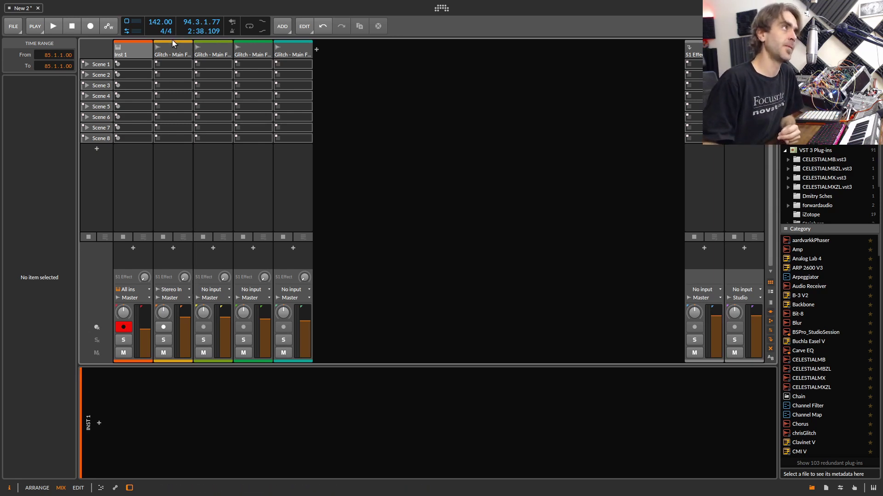
Step: Select all four stem clips in the arrangement and drag them into launcher Scene 1
key(alt+1)
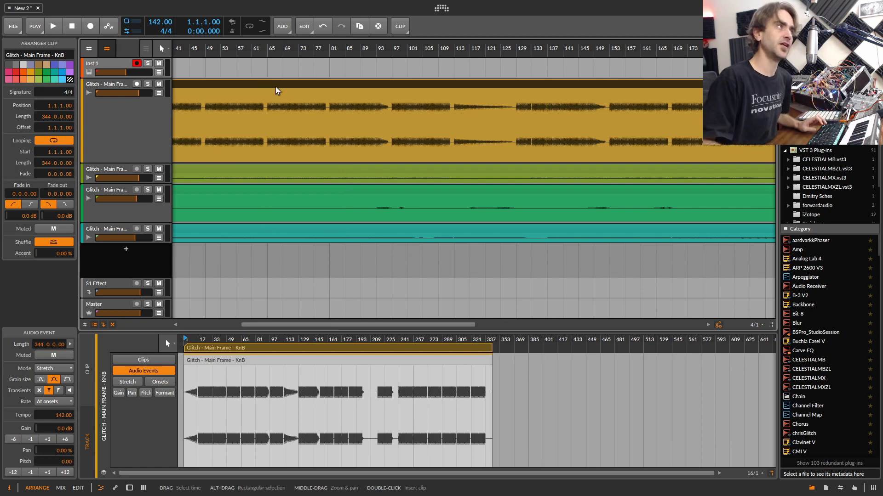
key(z)
drag(503, 260, 264, 88)
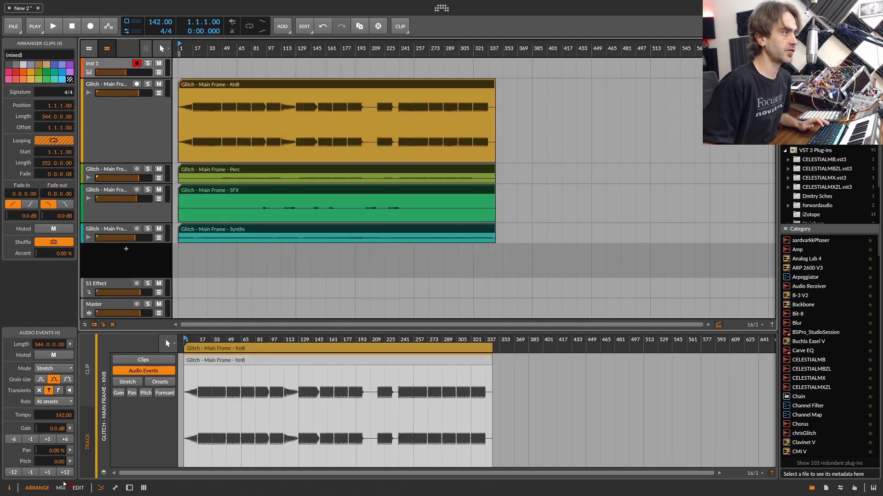
click(60, 489)
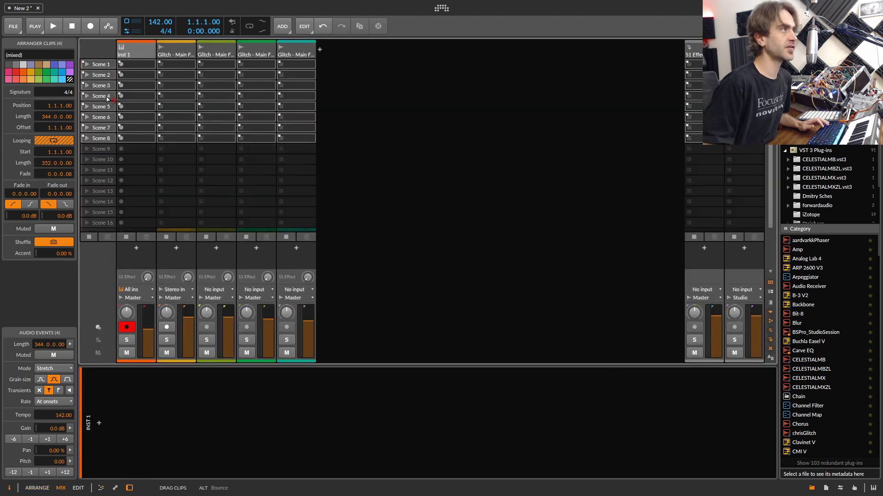
drag(40, 43, 175, 65)
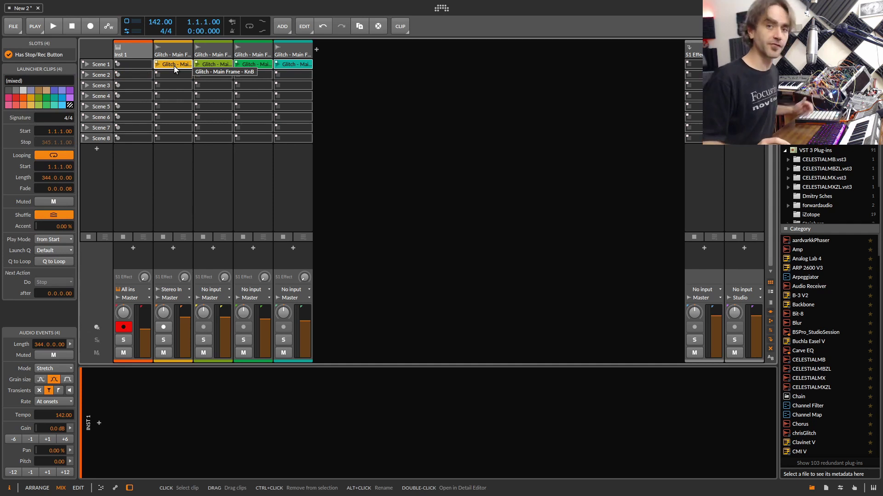
Step: Delete the empty Inst 1 track, then select the Scene 1 clips and view KnB's audio
right_click(137, 52)
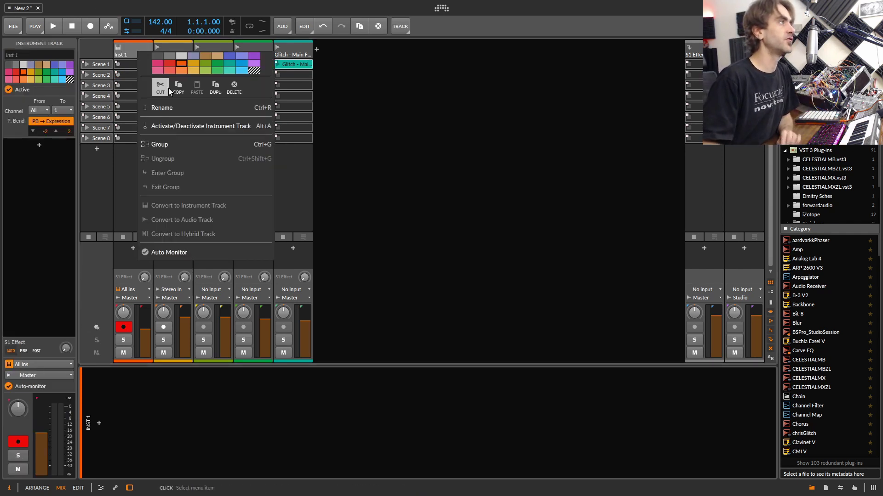
click(235, 85)
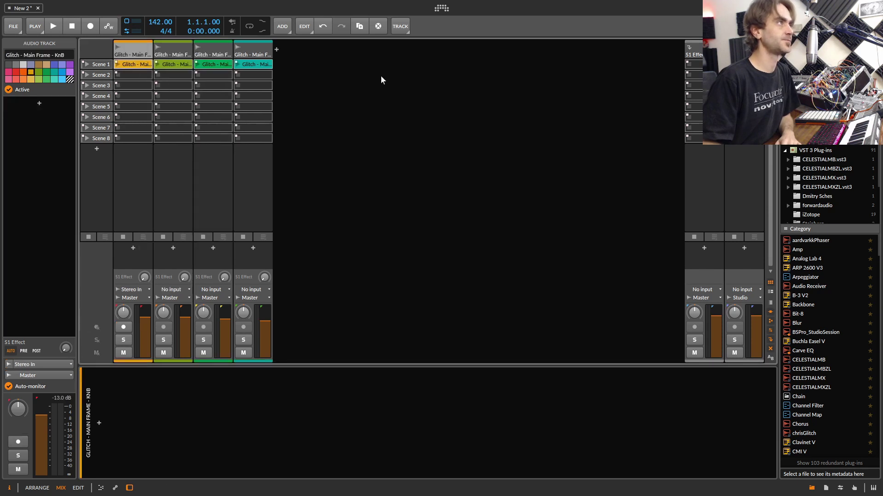
click(129, 66)
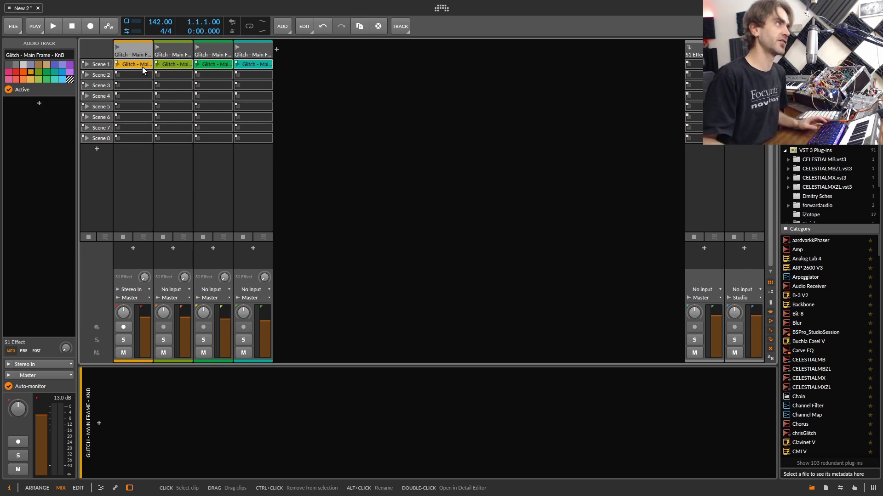
key(ctrl+a)
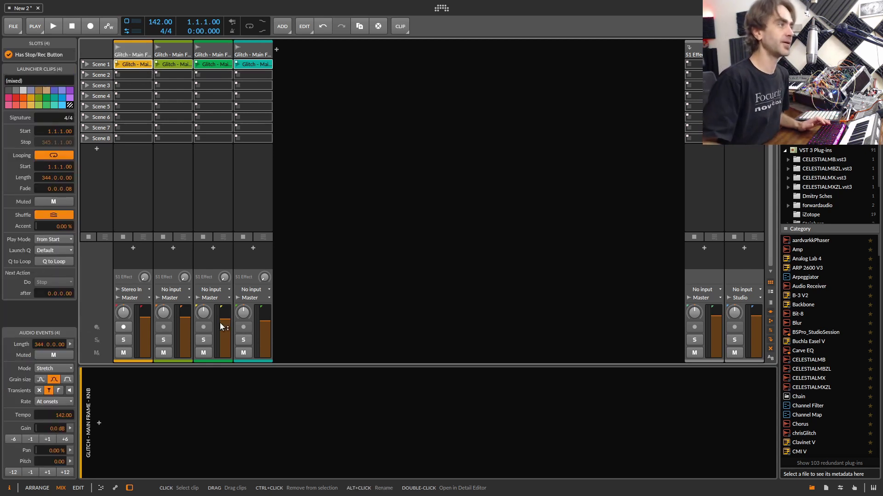
click(149, 357)
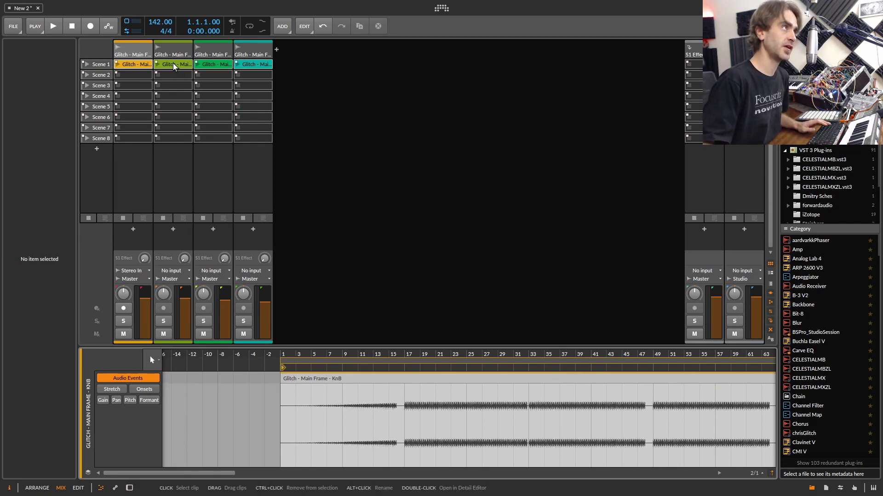
key(ctrl+a)
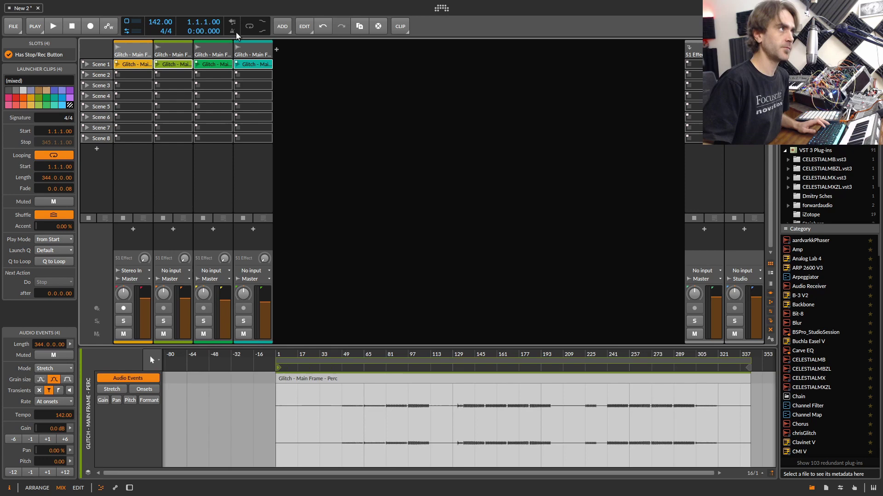
click(214, 64)
scroll(389, 437, down, 5)
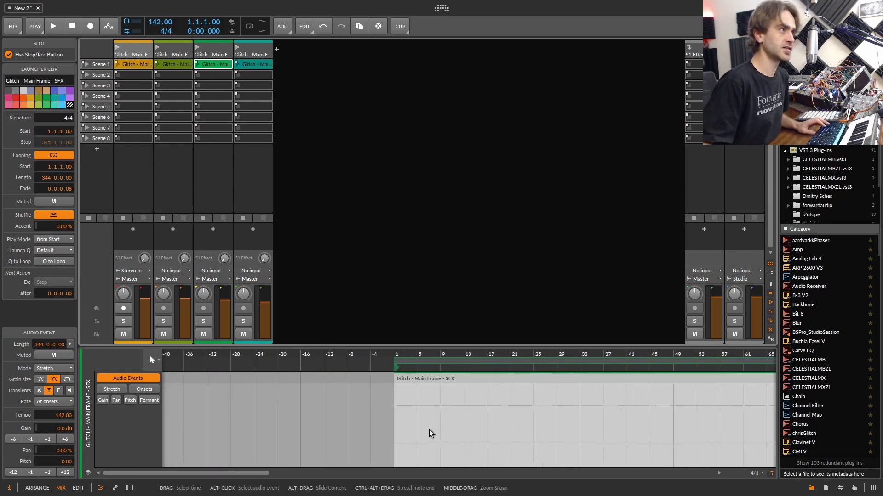
click(249, 64)
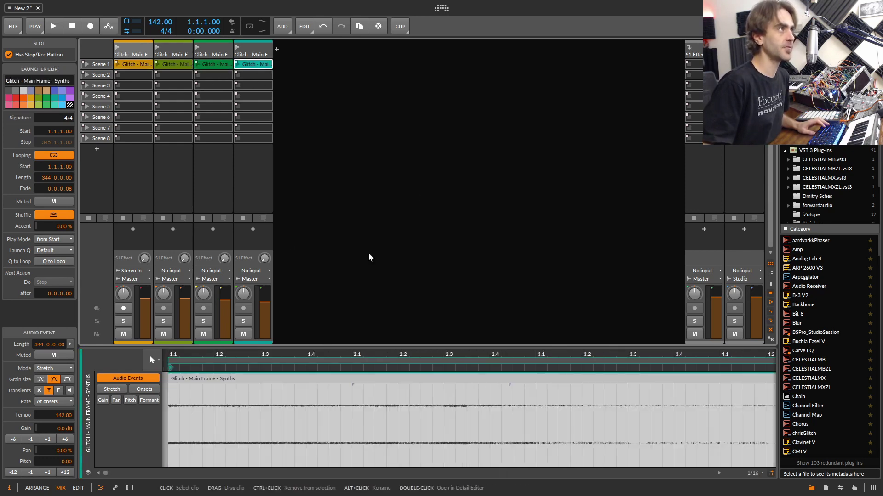
scroll(481, 454, up, 3)
scroll(505, 442, up, 2)
scroll(507, 440, up, 1)
scroll(514, 447, down, 2)
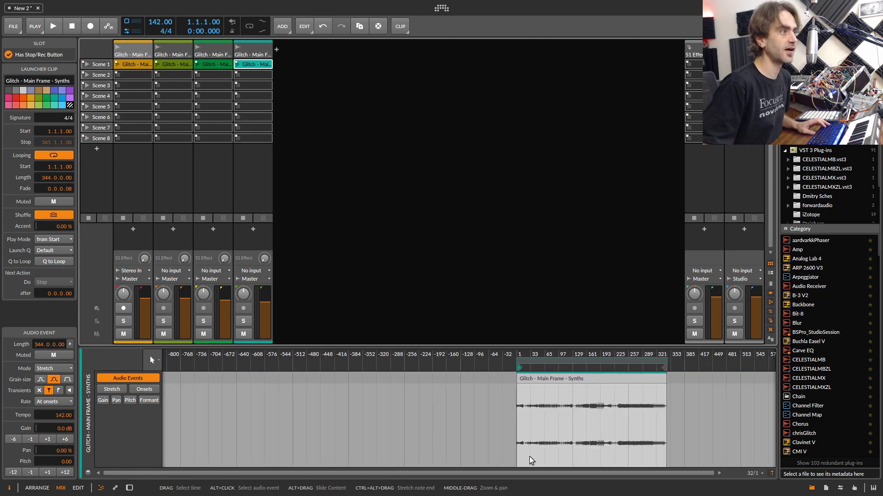
scroll(573, 451, up, 1)
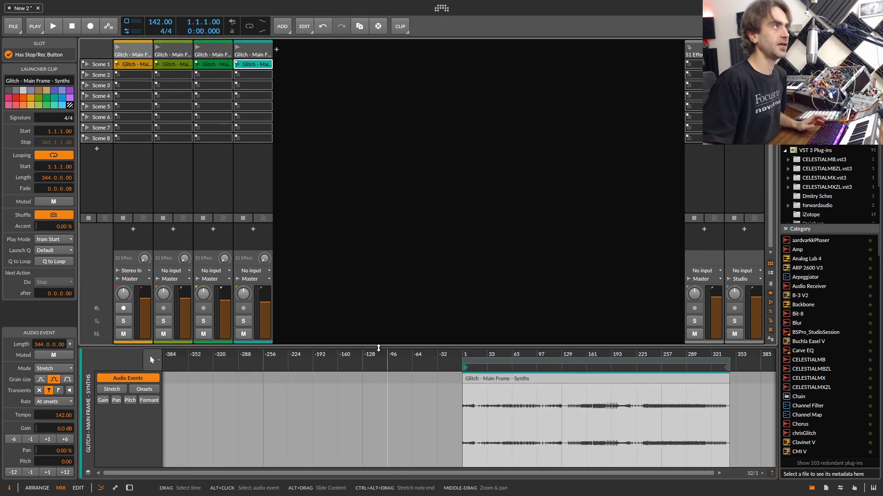
click(138, 64)
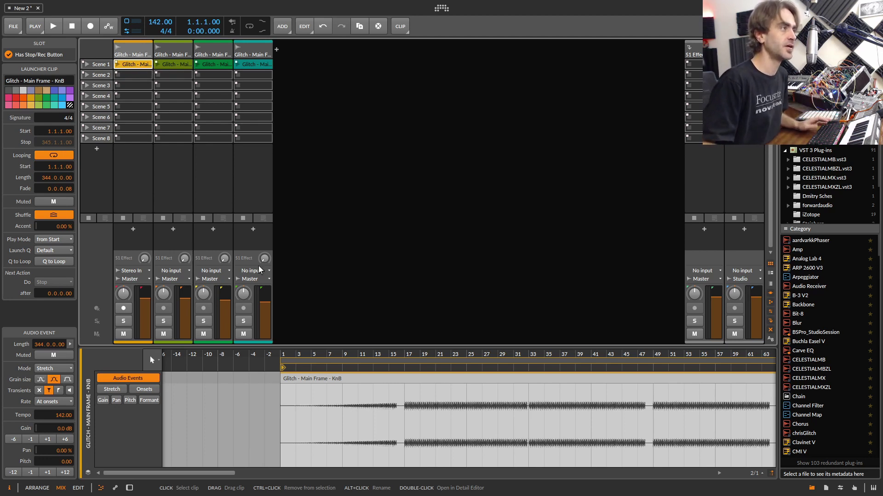
scroll(435, 397, down, 3)
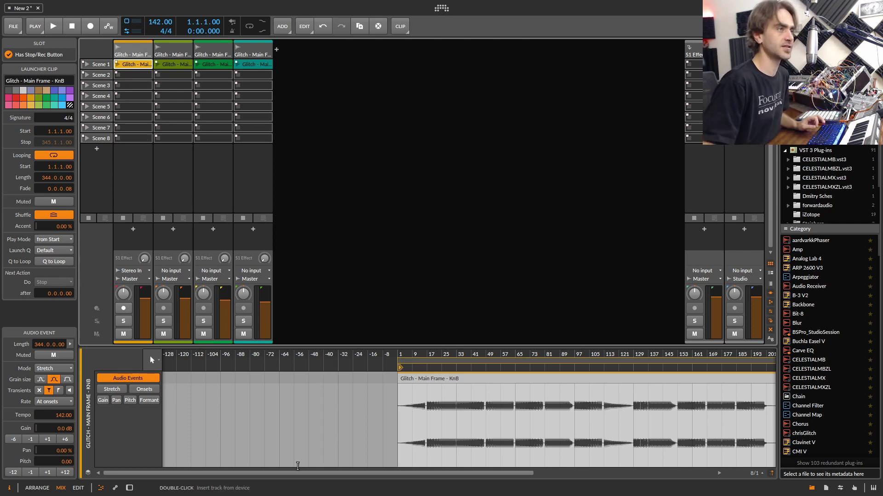
mouse_move(499, 476)
mouse_down()
mouse_move(483, 455)
mouse_move(262, 455)
mouse_move(255, 473)
mouse_up()
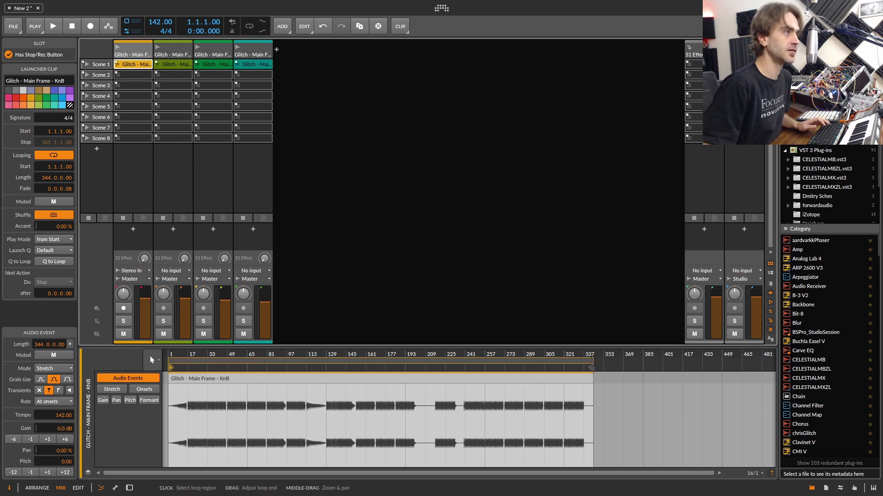
Step: Loop the KnB clip over 16 bars, play it, review the Perc and KnB clips, then stop
drag(591, 367, 192, 367)
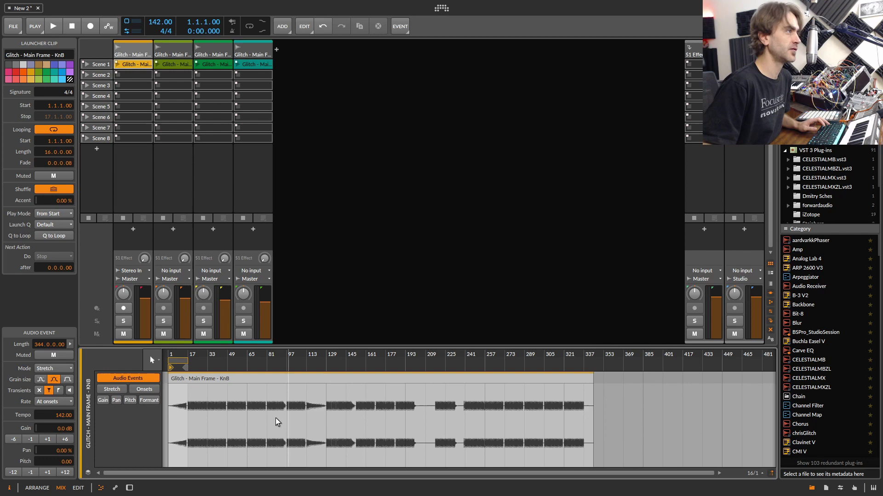
scroll(275, 423, up, 3)
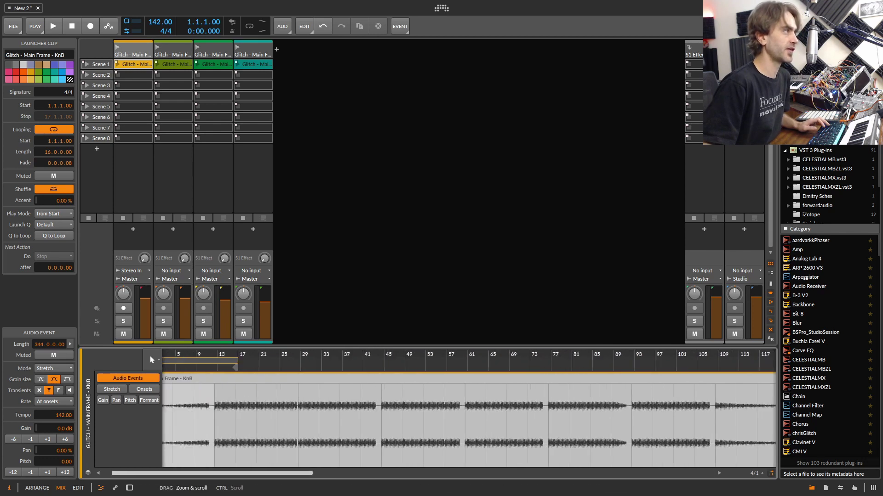
scroll(201, 418, up, 2)
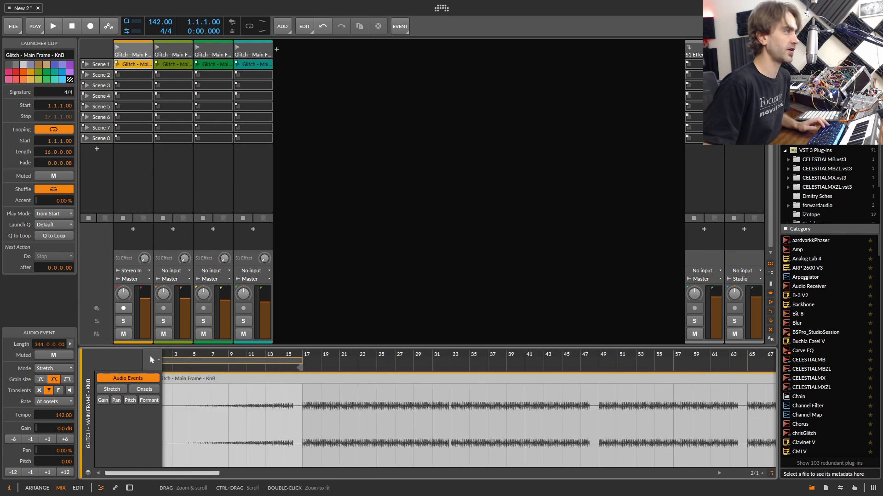
key(space)
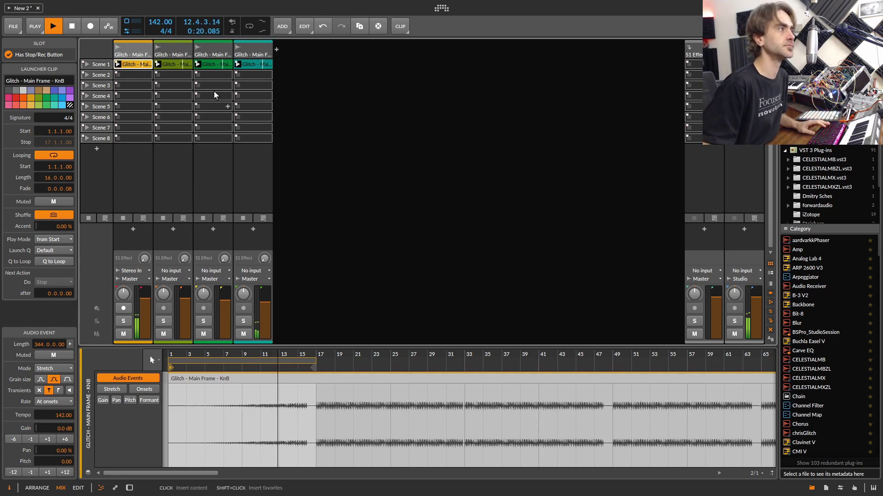
click(173, 64)
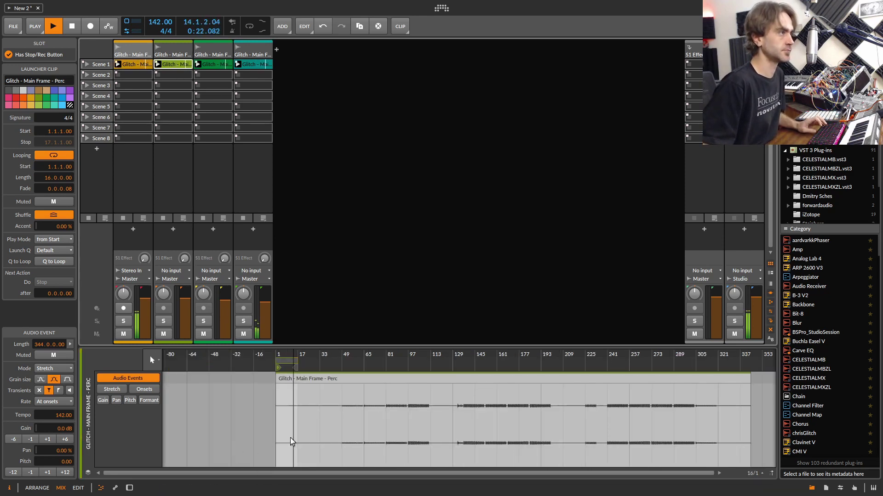
scroll(290, 442, up, 5)
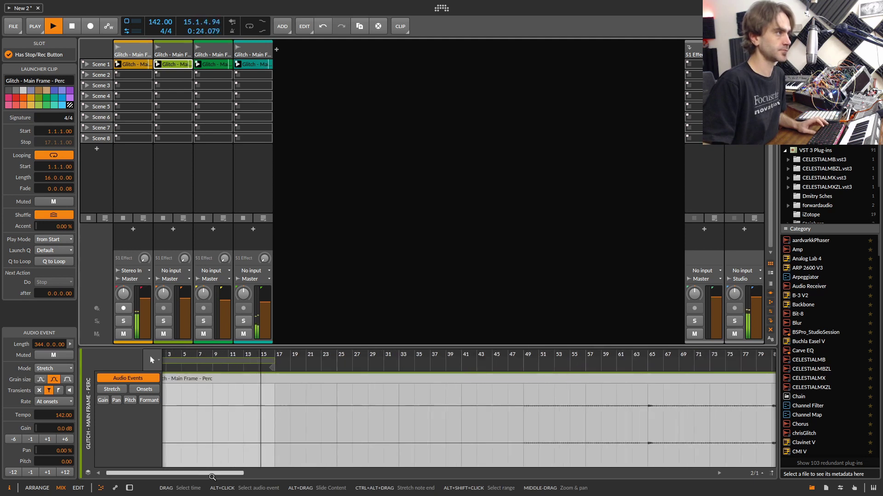
drag(212, 477, 208, 477)
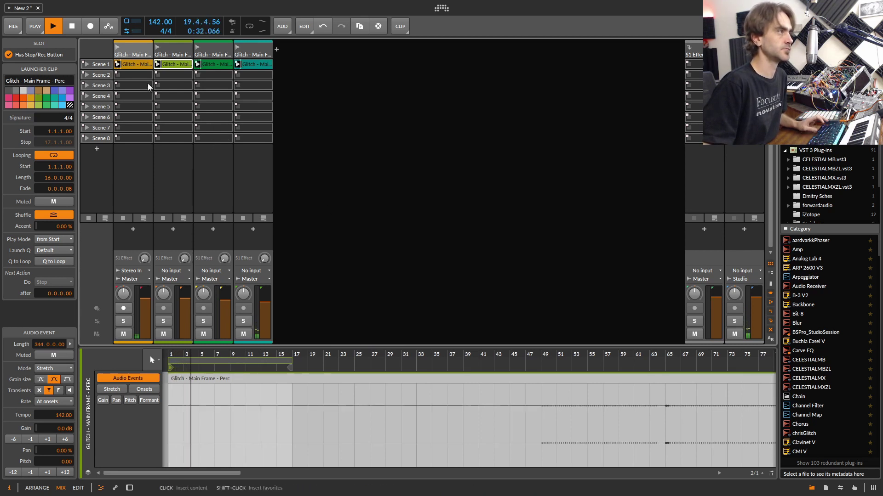
click(262, 66)
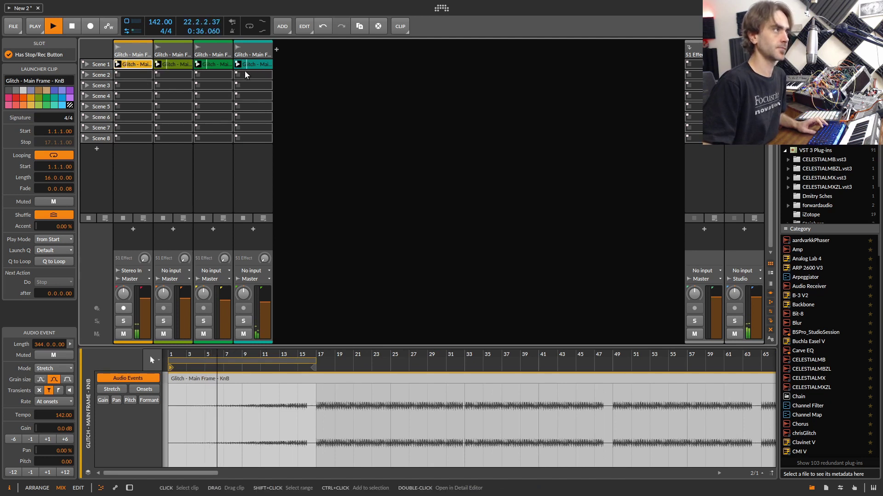
key(space)
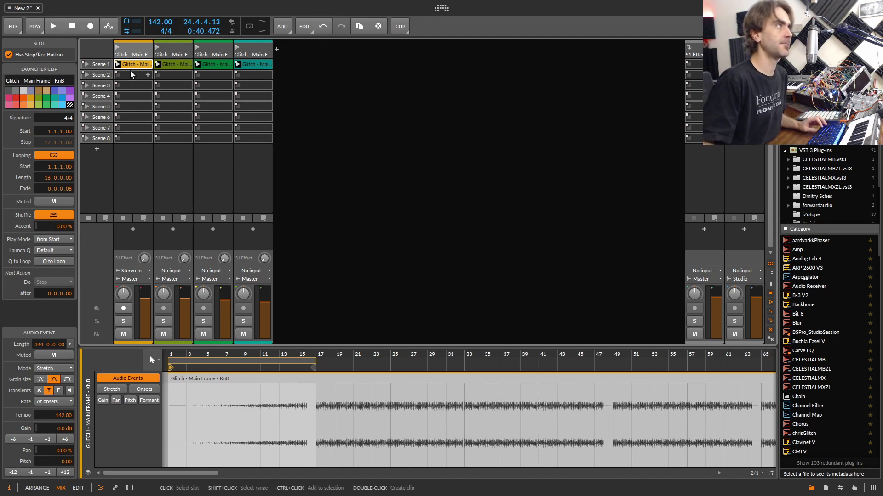
Step: Copy all four Scene 1 stem clips into Scene 2 and check the Perc and KnB copies
key(ctrl+a)
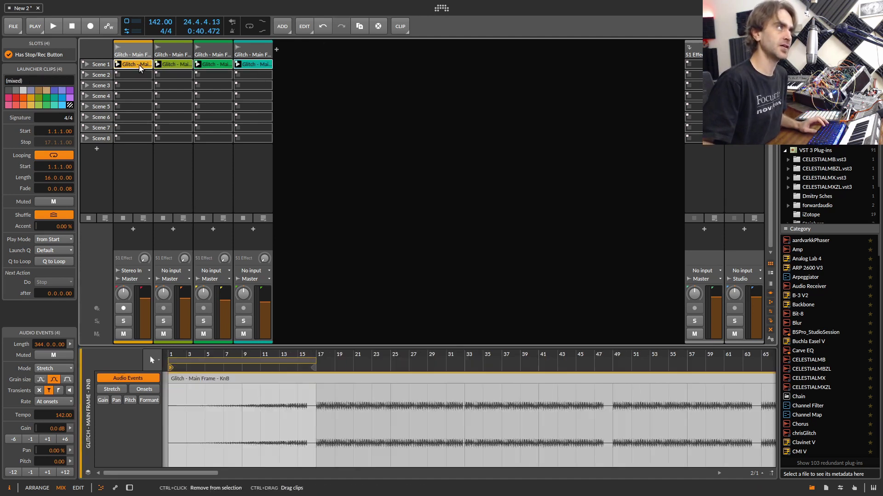
drag(141, 66, 137, 77)
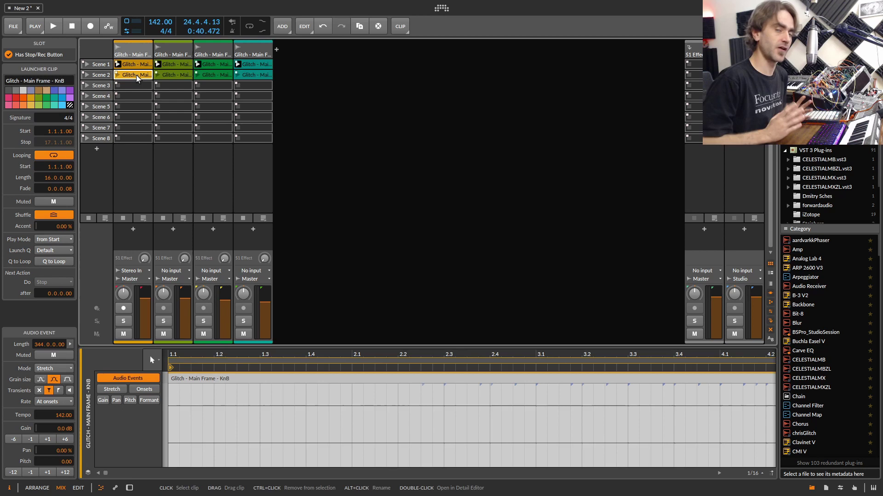
scroll(414, 433, down, 3)
scroll(412, 420, down, 2)
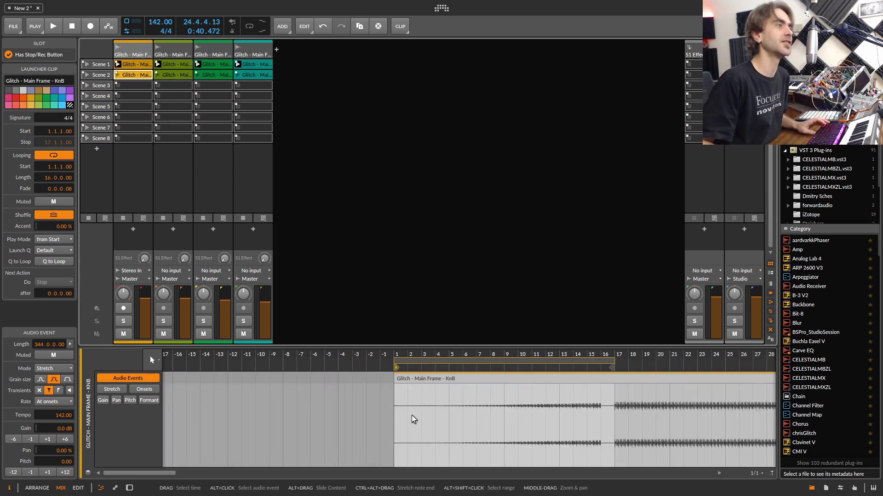
click(173, 74)
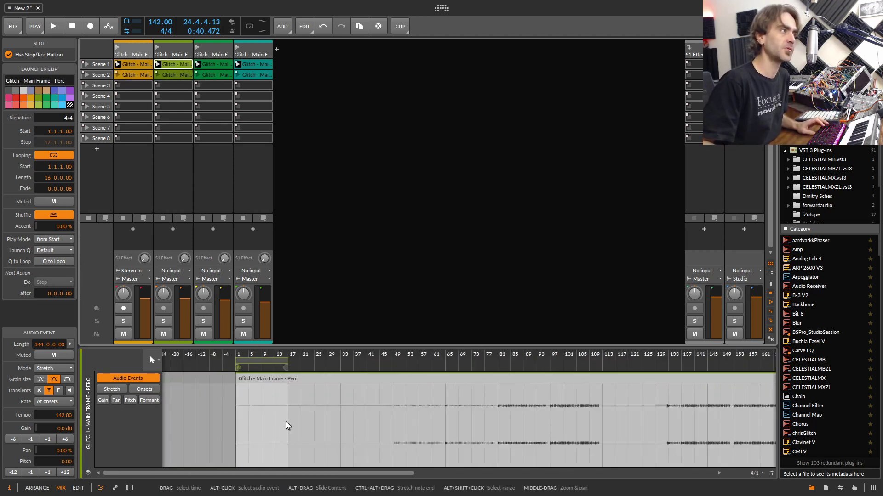
scroll(287, 425, down, 2)
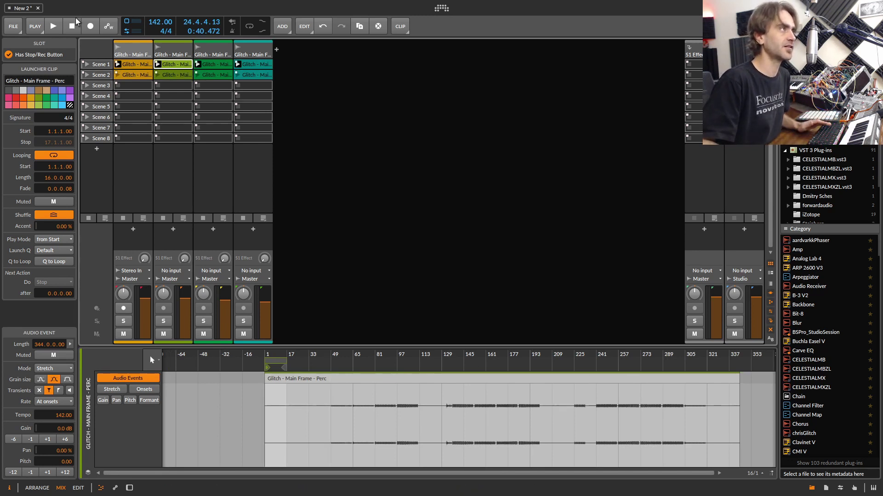
click(126, 75)
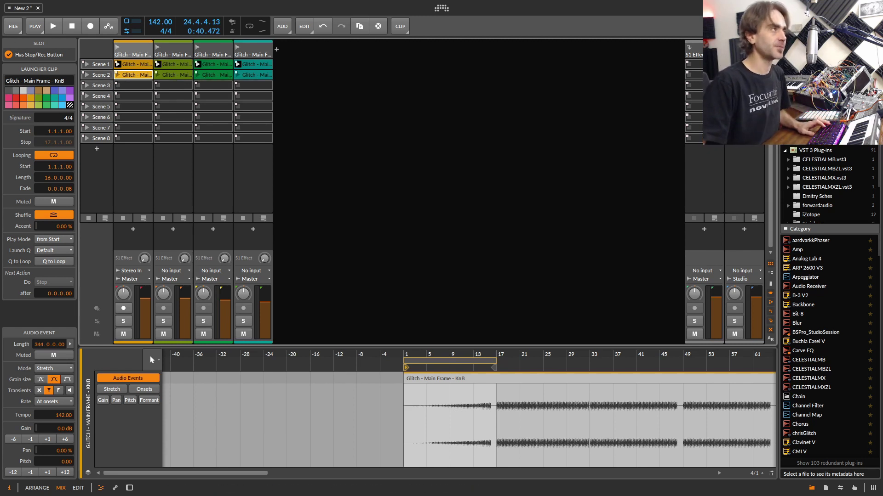
Step: Start playback and step through the Scene 3, 4 and 5 stem clips
click(128, 82)
key(space)
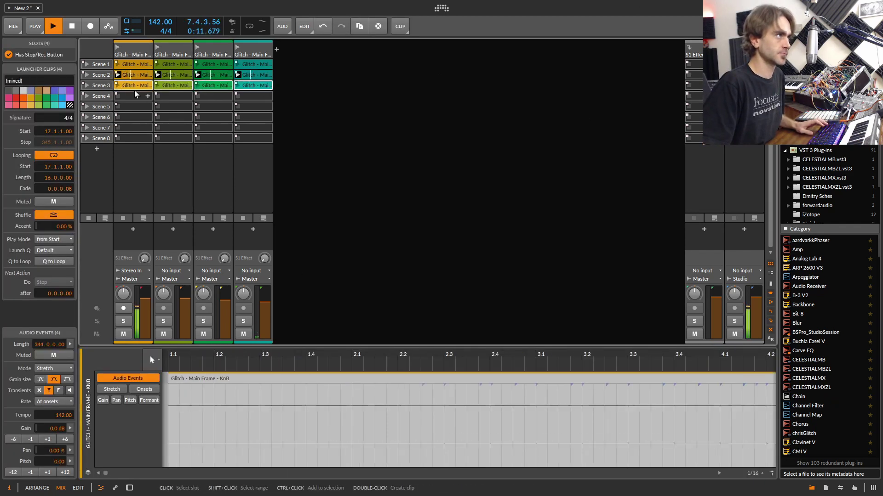
key(Right)
key(Right)
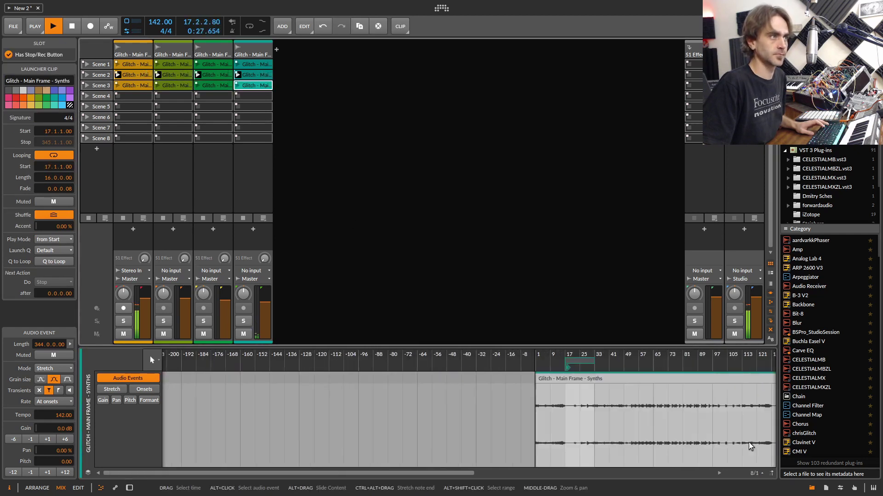
shift+click(137, 86)
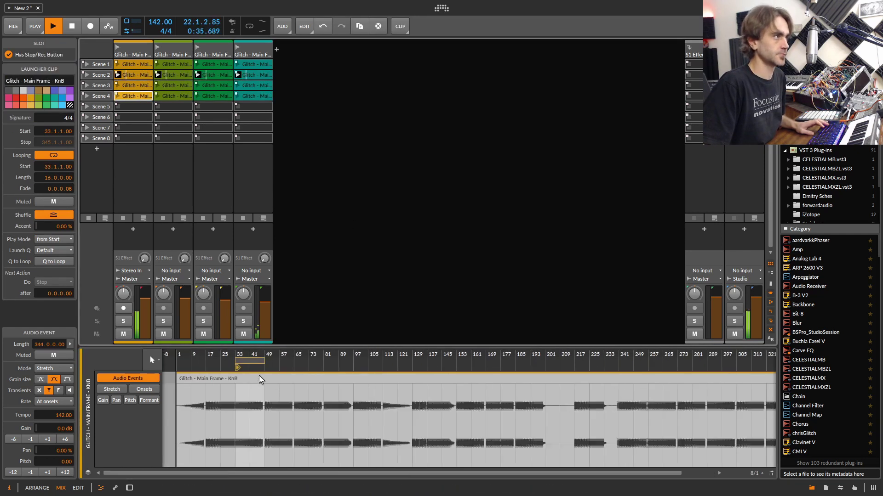
key(Right)
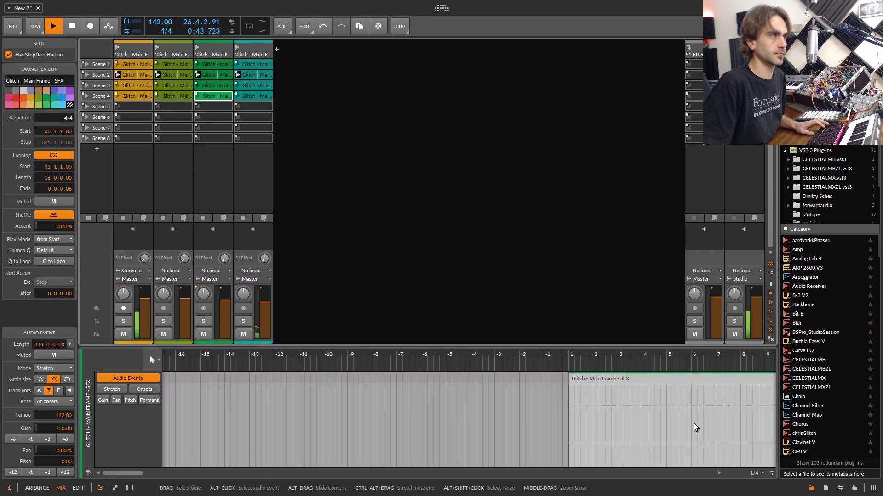
key(Right)
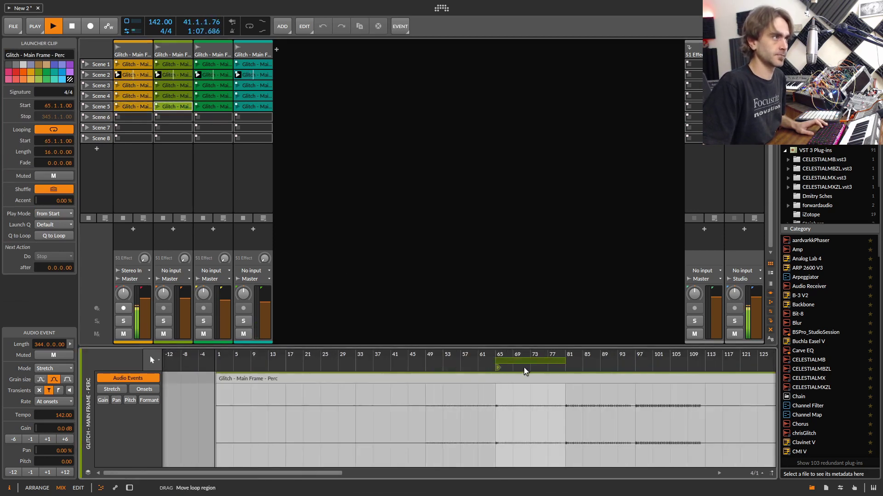
key(Right)
key(Right)
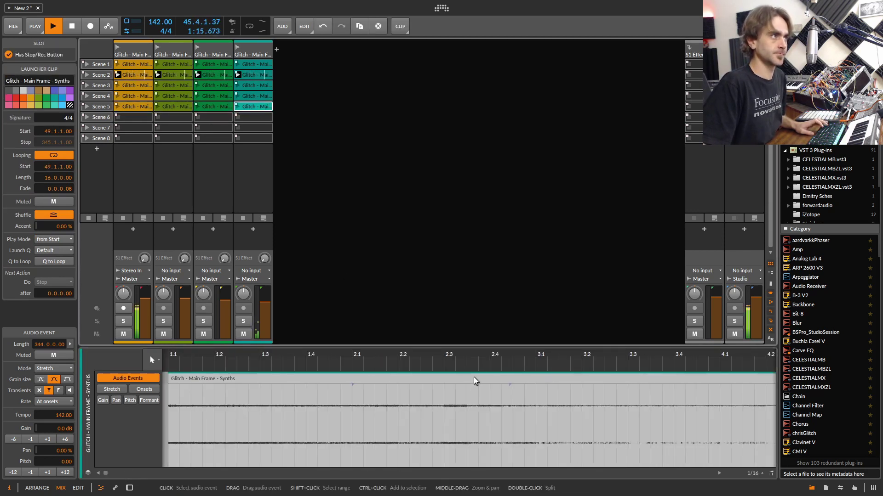
Step: Start the Scene 5 loop at bar 65, move Scene 7 clips into Scene 6, loop its Synths over bars 81–97
drag(556, 364, 681, 364)
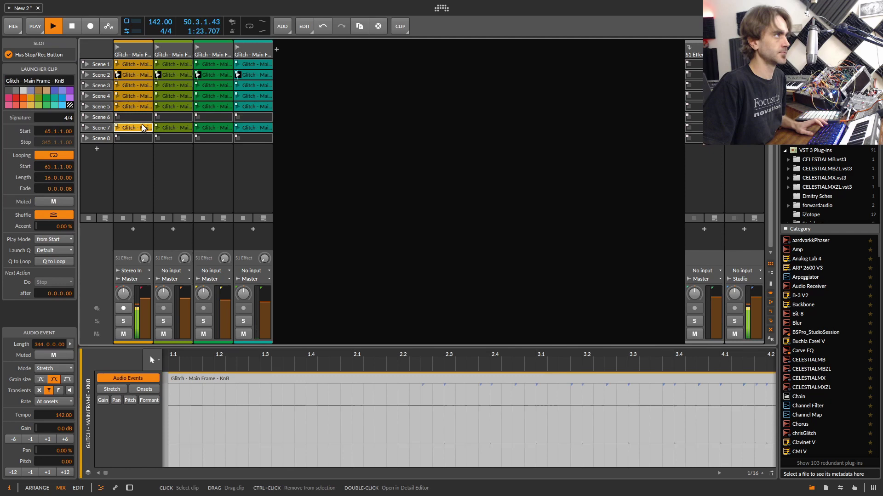
drag(143, 128, 143, 117)
click(174, 117)
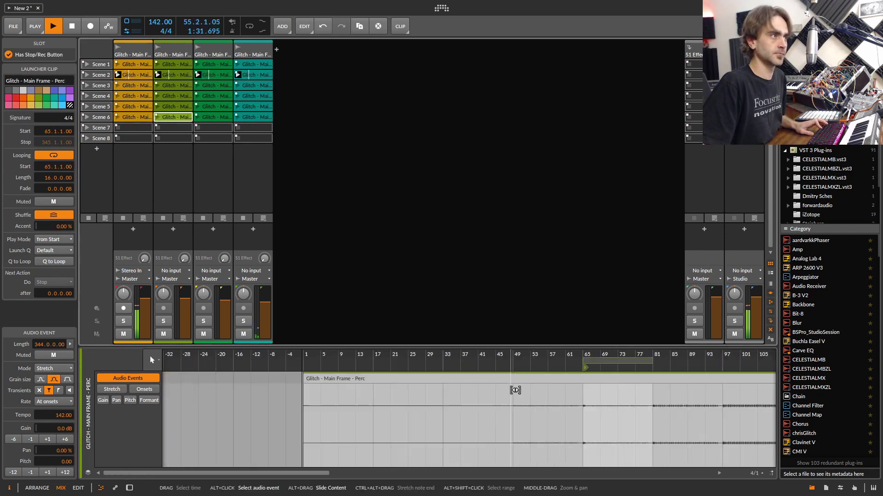
key(Right)
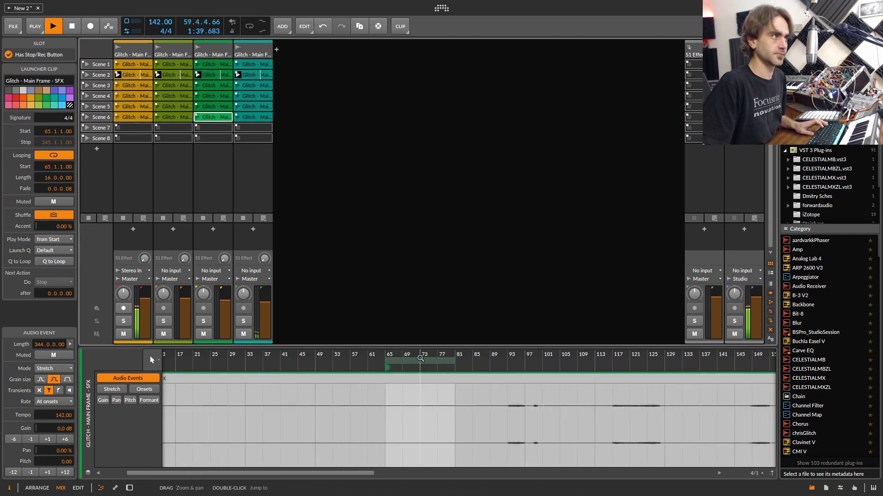
key(Right)
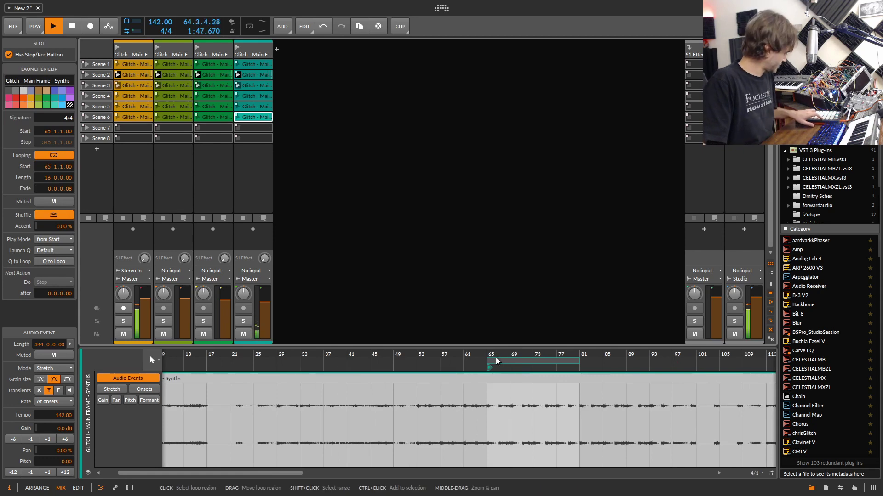
drag(496, 357, 589, 359)
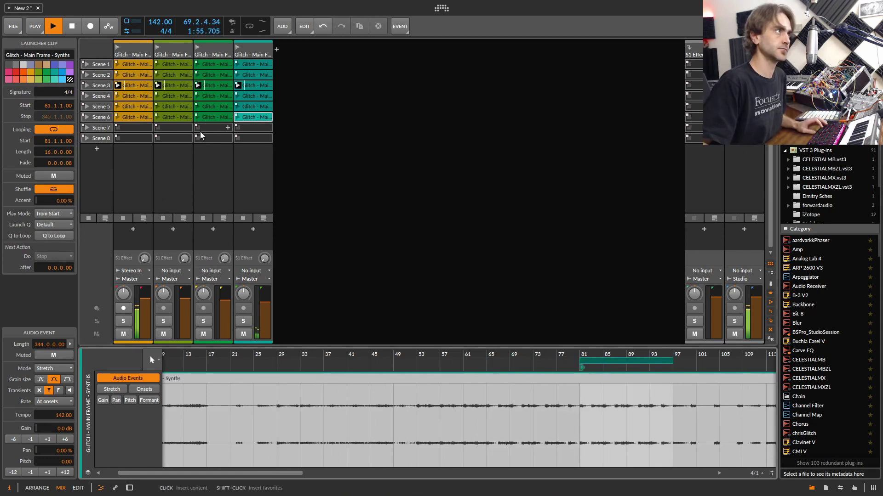
Step: Duplicate the Scene 6 clips into Scene 7, then the Scene 7 clips into Scene 8
key(ctrl+d)
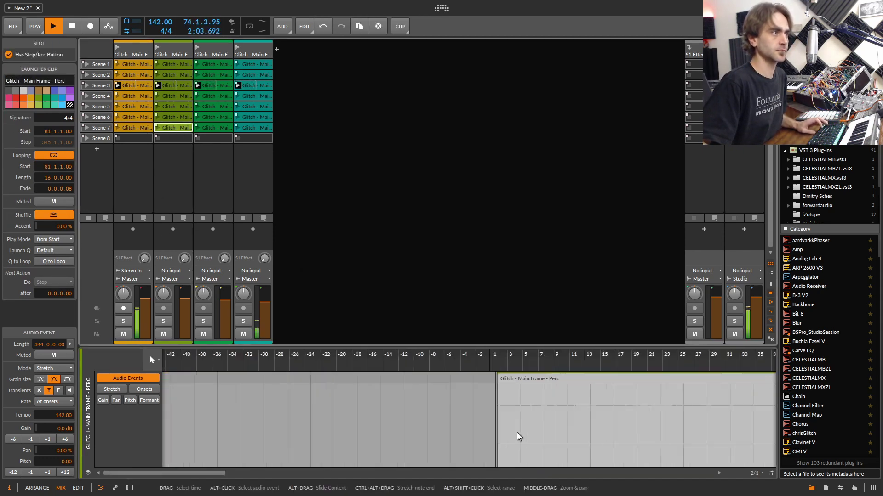
click(257, 139)
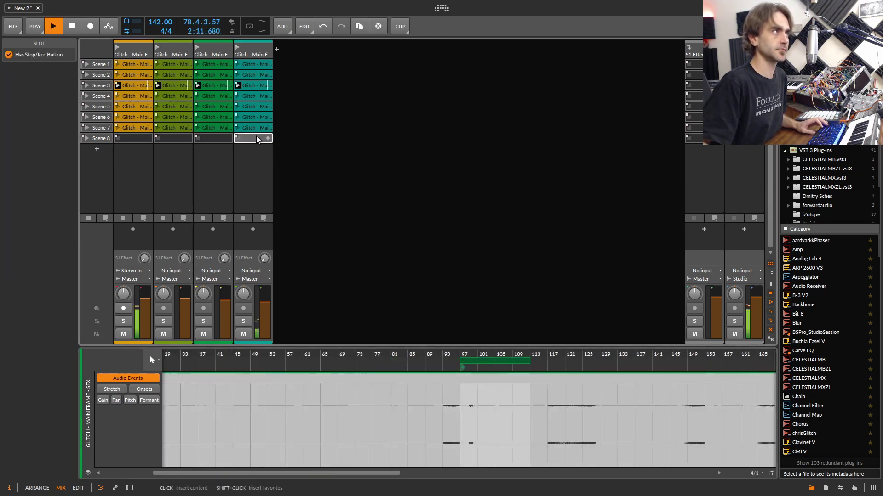
drag(256, 139, 134, 128)
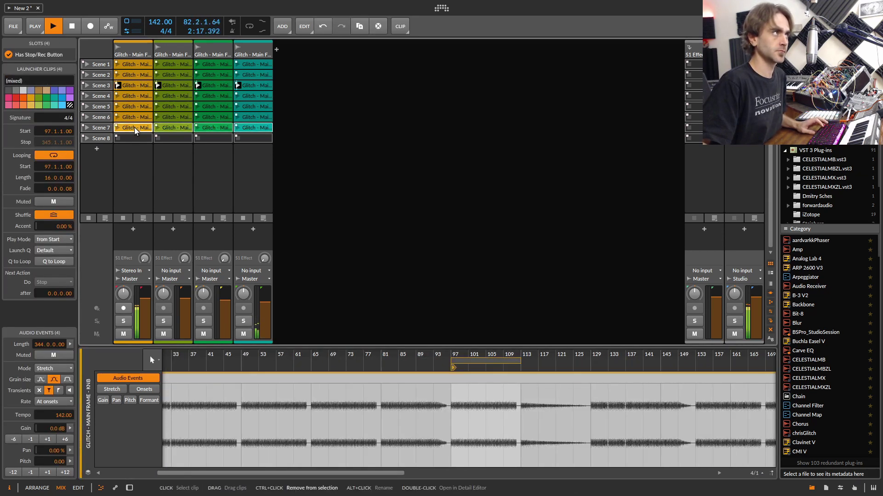
key(ctrl+d)
Step: Loop the Scene 8 KnB clip over bars 113–125 and the Synths clip over bars 113–129
click(130, 142)
scroll(573, 430, left, 5)
scroll(533, 398, left, 2)
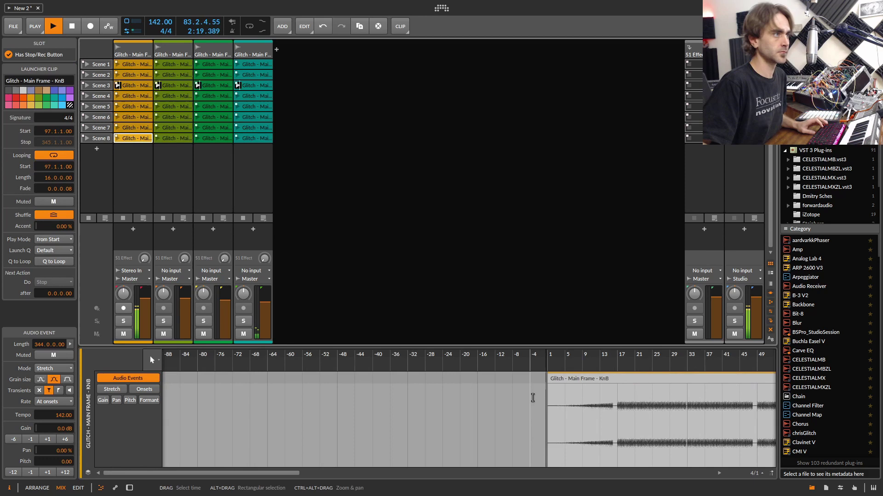
scroll(537, 410, right, 1)
scroll(551, 423, right, 8)
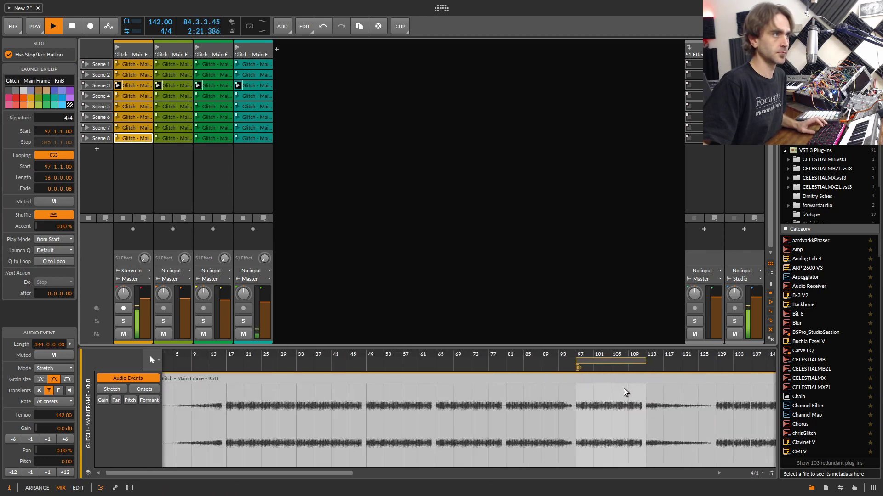
drag(606, 361, 678, 364)
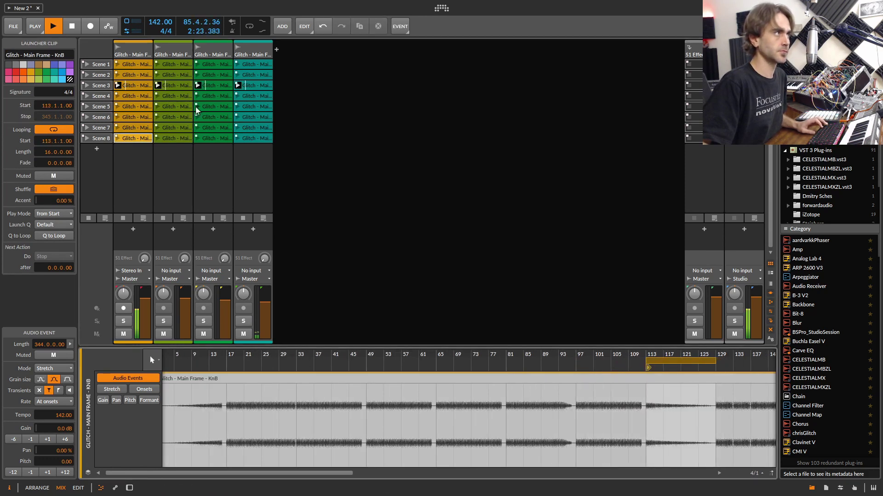
click(174, 136)
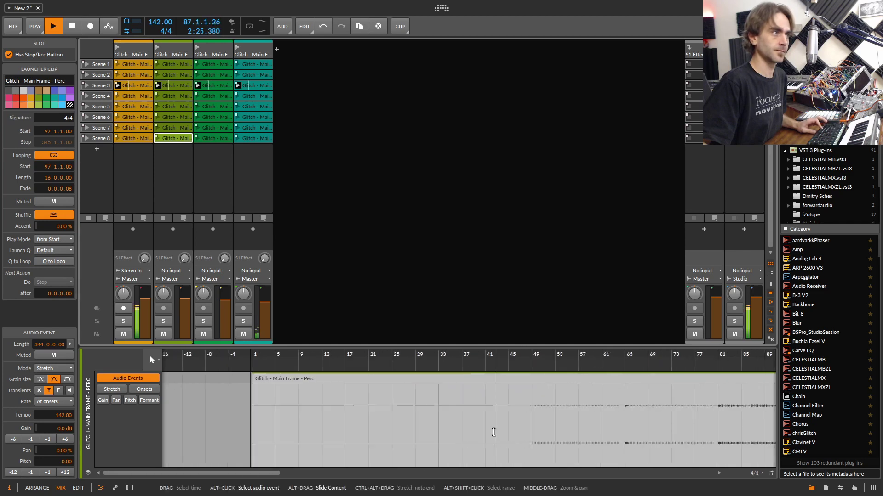
scroll(501, 407, right, 4)
drag(397, 360, 492, 369)
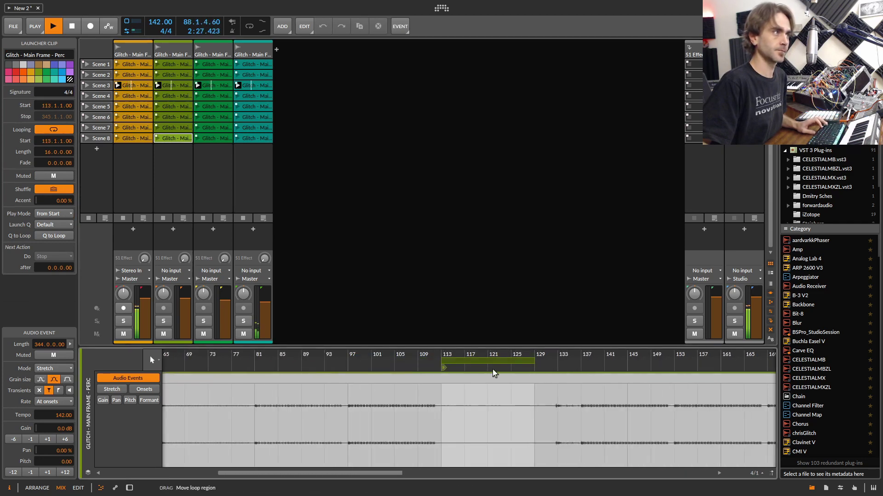
click(213, 138)
scroll(540, 451, left, 10)
scroll(515, 415, left, 2)
scroll(515, 415, right, 10)
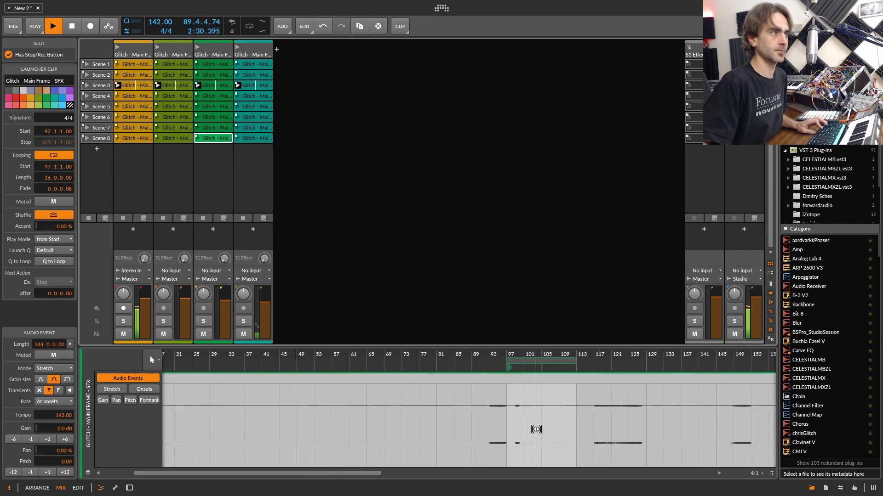
drag(369, 360, 437, 364)
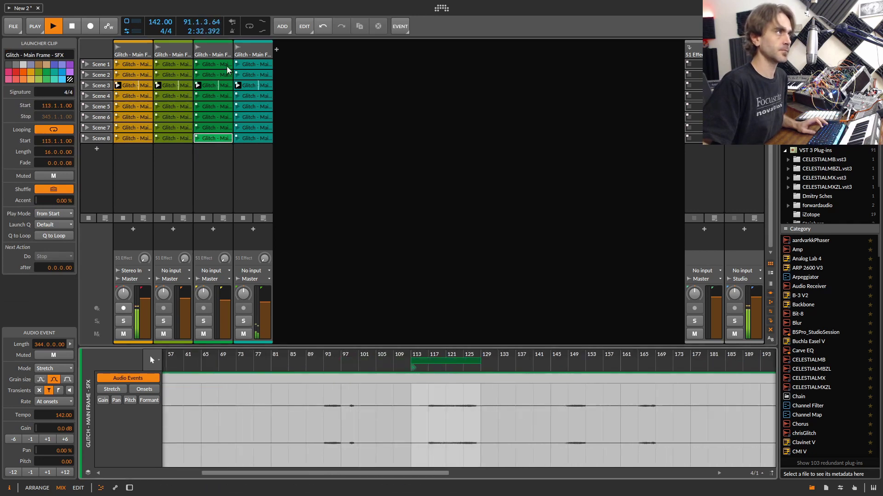
click(265, 140)
scroll(478, 396, left, 5)
scroll(482, 414, right, 4)
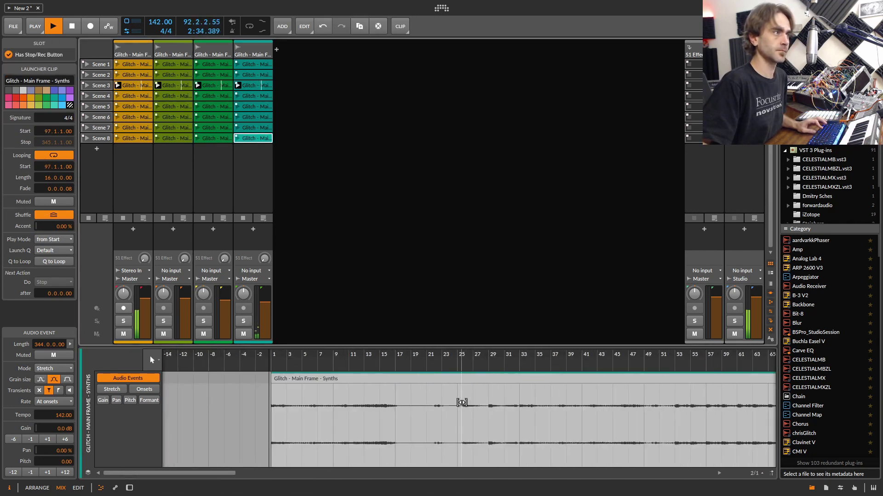
scroll(469, 397, right, 4)
scroll(473, 404, right, 4)
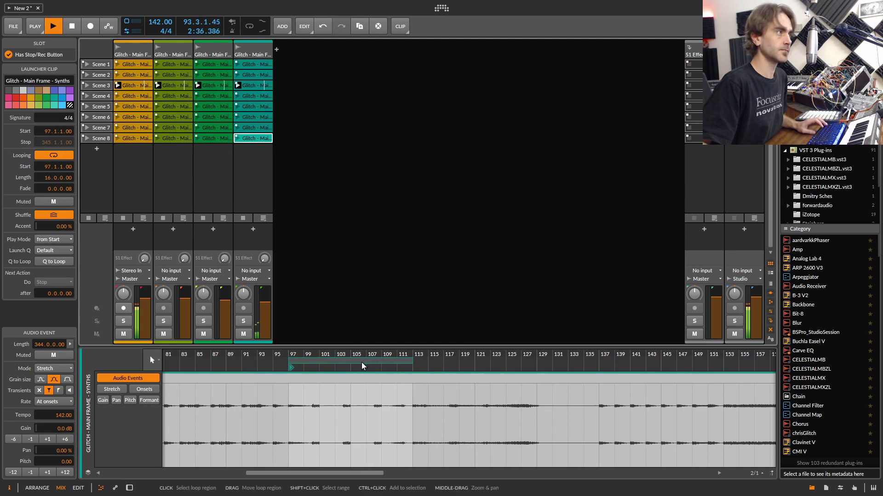
drag(361, 362, 487, 362)
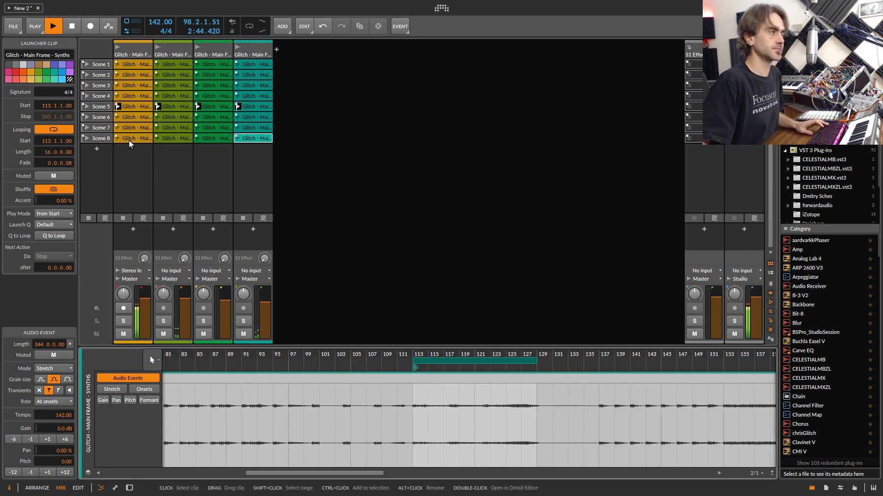
Step: Undo an accidental Perc clip move into Scene 6, select the Scene 4 and 3 Perc clips, and stop playback
drag(173, 107, 174, 117)
key(ctrl+z)
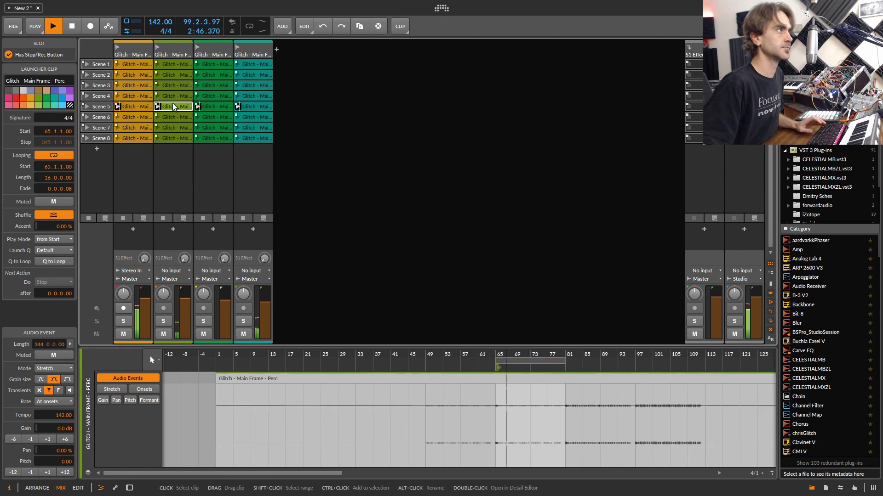
click(173, 94)
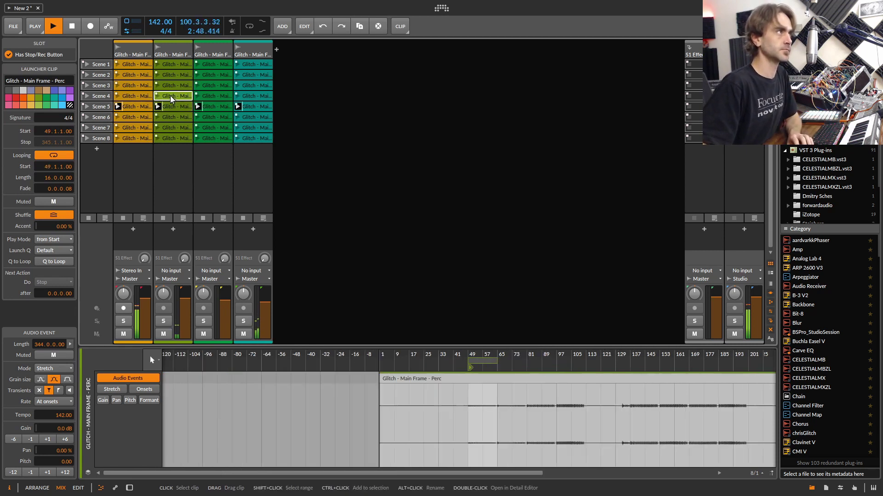
click(179, 85)
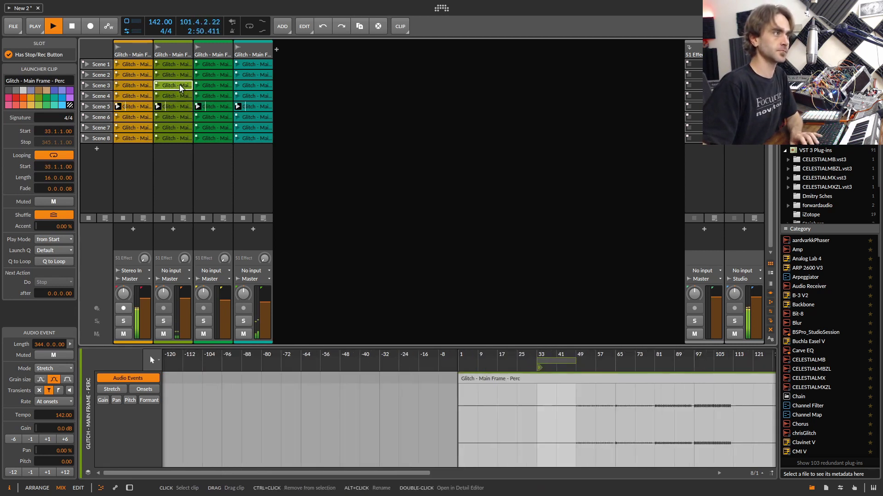
key(space)
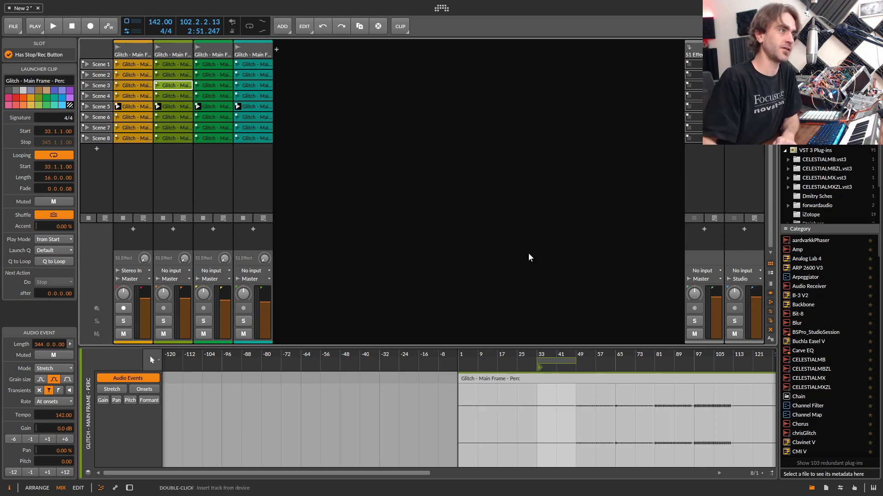
Step: Launch the Scene 4 Perc clip and delete the Perc clips in Scenes 1–3
click(181, 98)
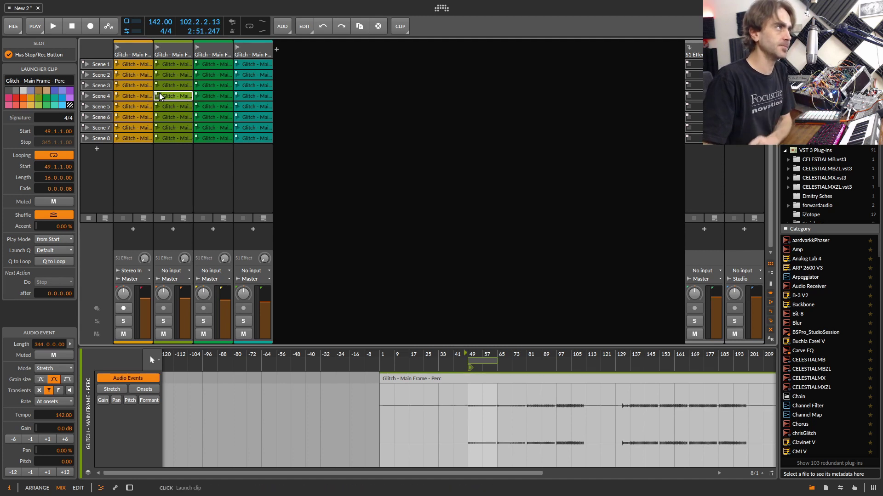
click(158, 94)
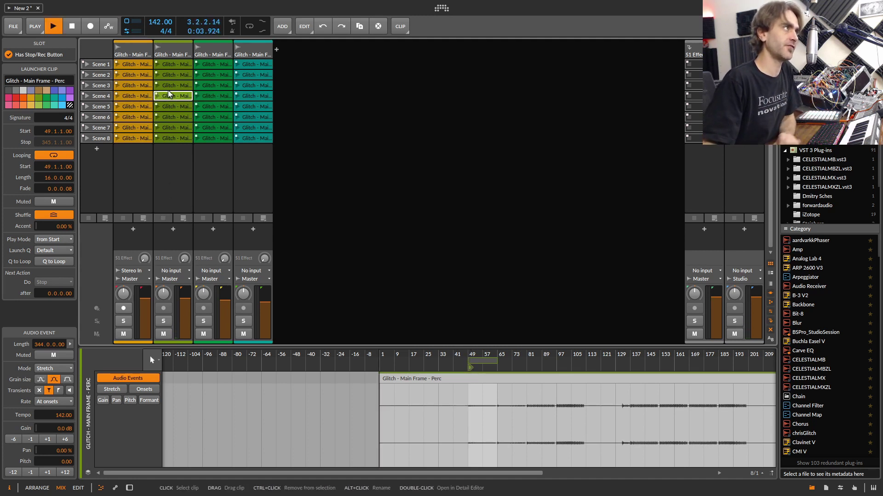
click(171, 83)
drag(171, 83, 176, 75)
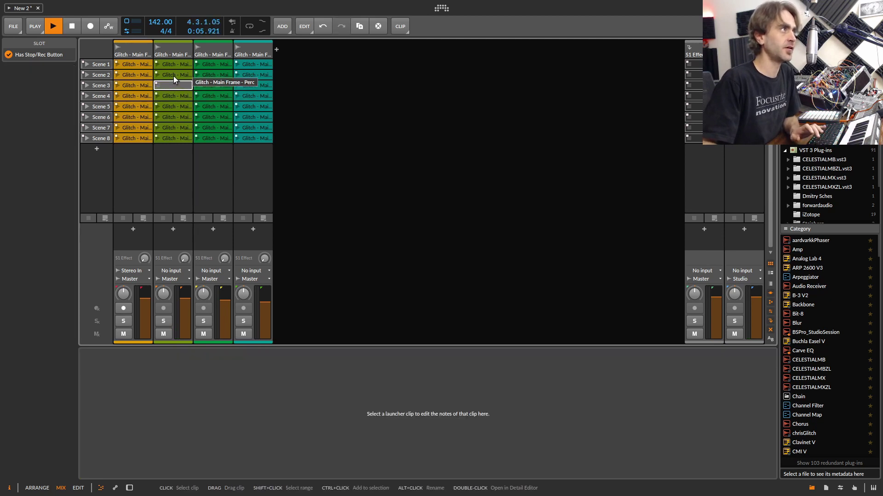
key(Delete)
click(174, 65)
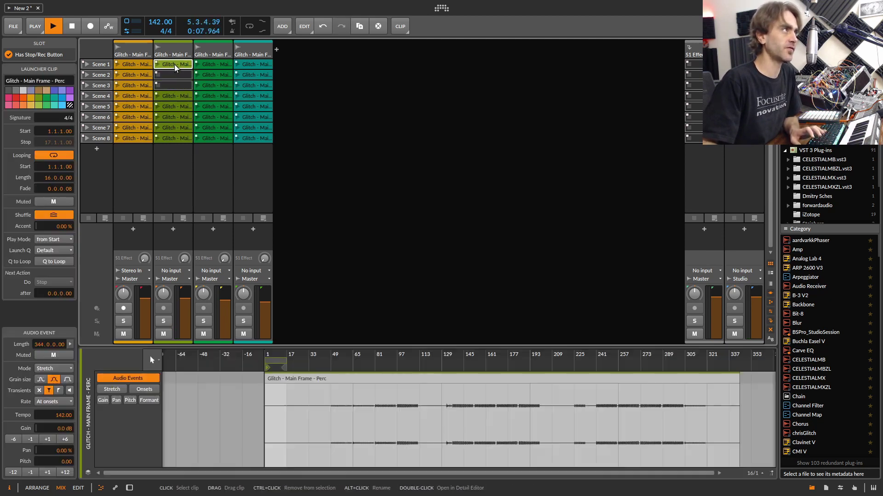
key(Delete)
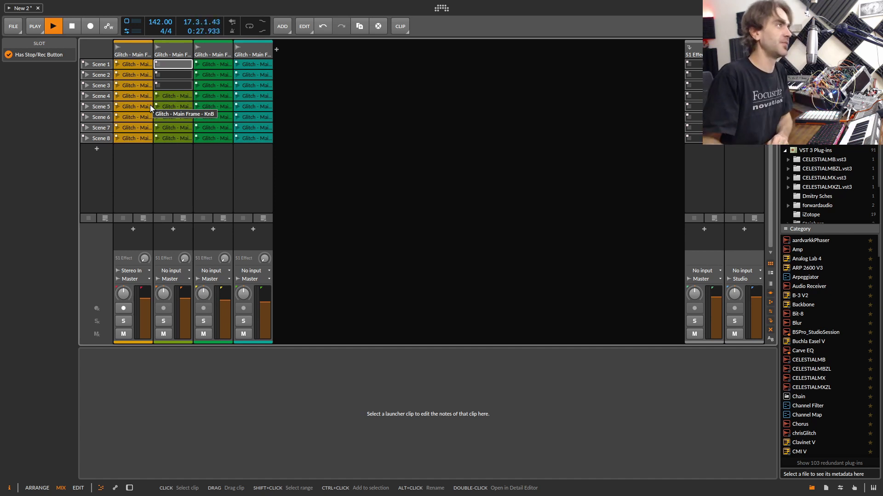
Step: Colour the Scene 4 and Scene 5 Perc clips orange
click(183, 107)
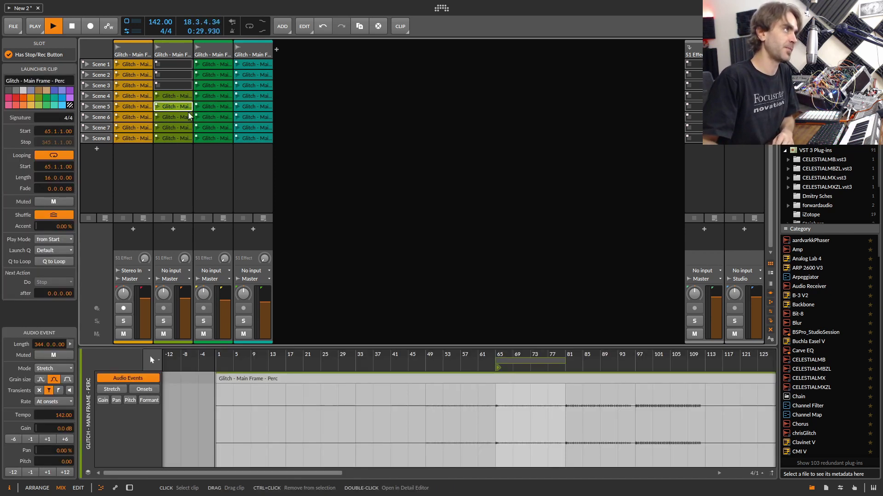
click(169, 95)
right_click(169, 93)
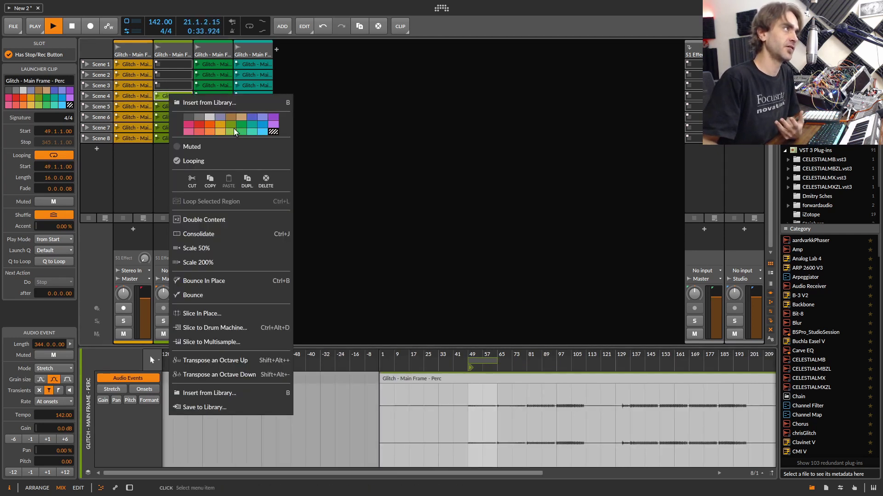
click(219, 132)
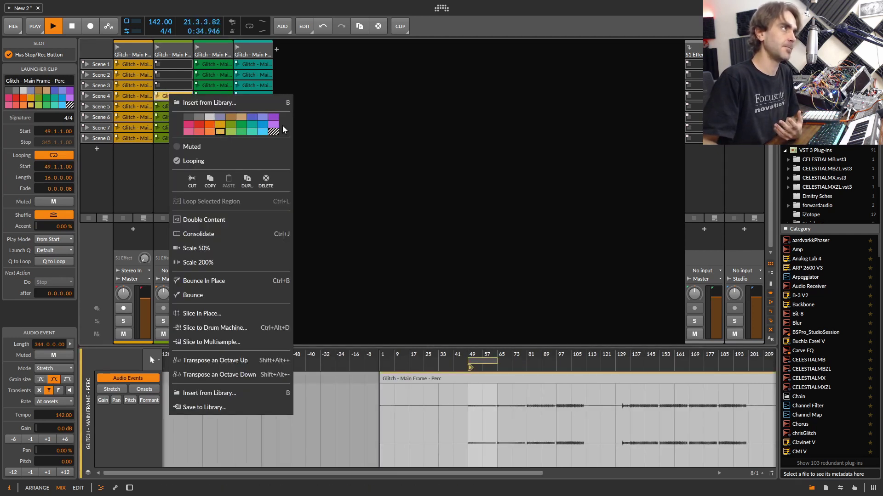
click(377, 140)
click(166, 107)
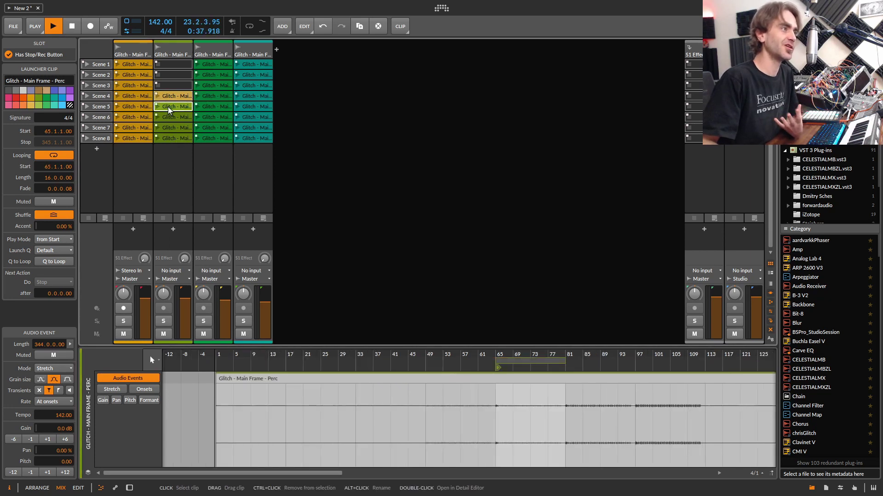
click(181, 98)
right_click(181, 97)
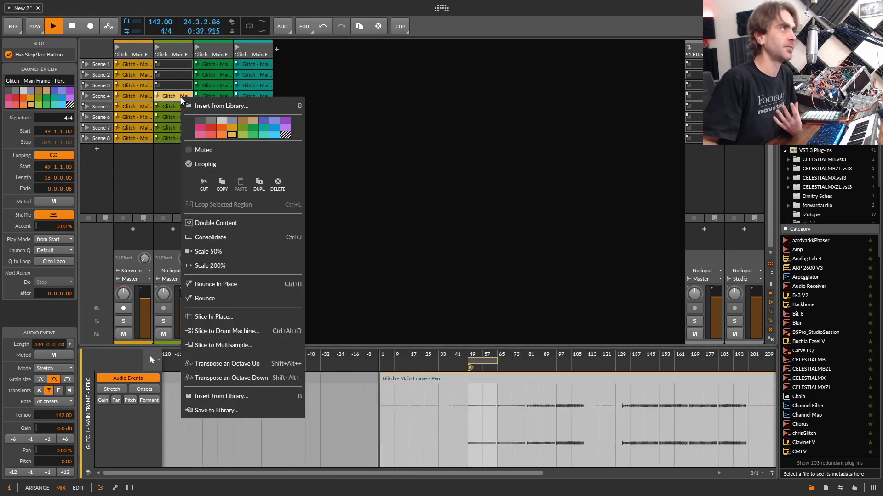
click(368, 134)
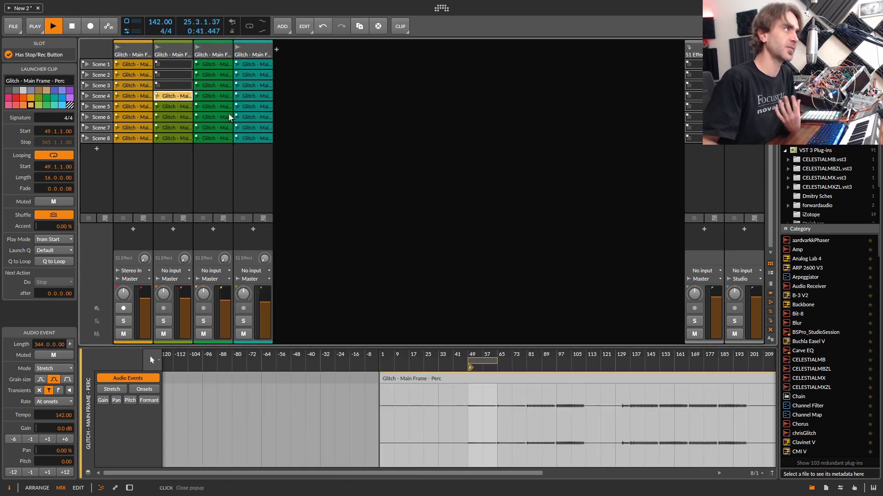
click(177, 107)
right_click(173, 110)
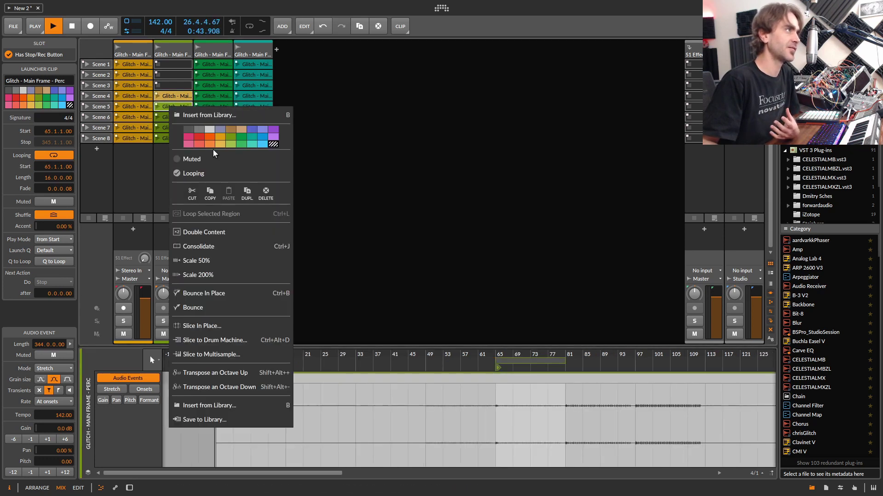
click(209, 141)
Step: Colour the Scene 6 and 7 Perc clips salmon red, and select the Scene 8 Perc clip
click(174, 119)
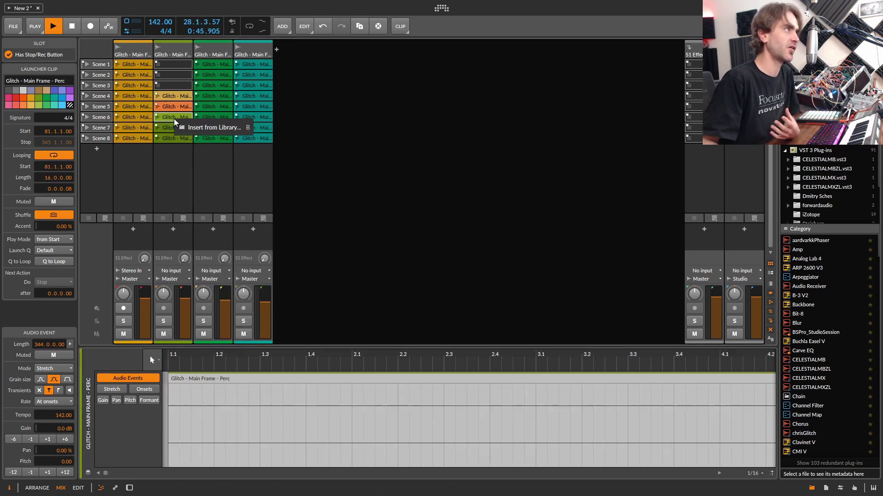
click(166, 120)
right_click(164, 117)
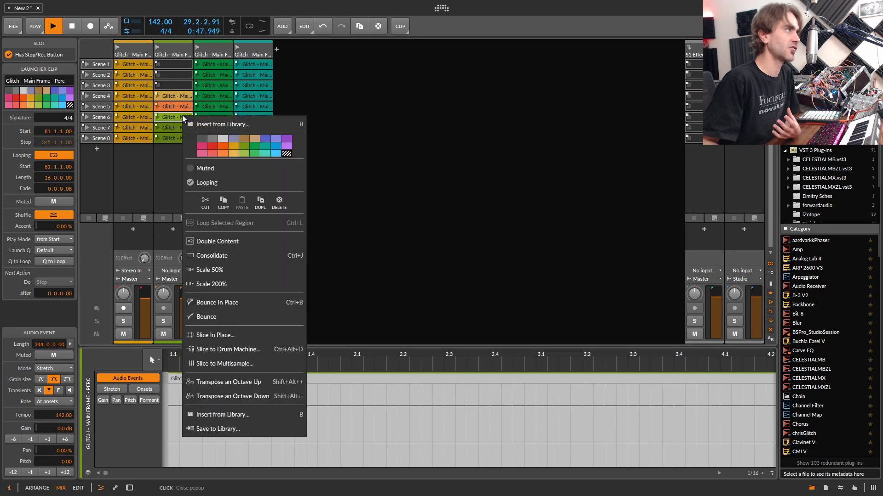
click(211, 152)
click(348, 104)
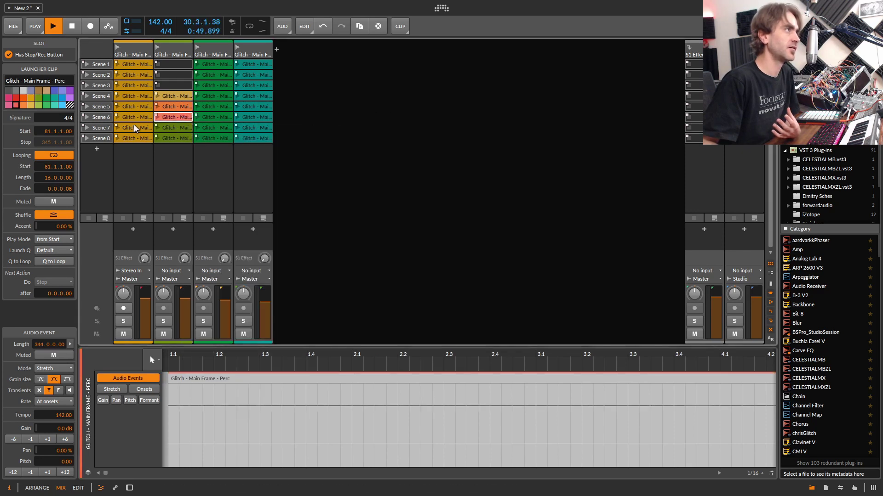
right_click(163, 127)
click(192, 157)
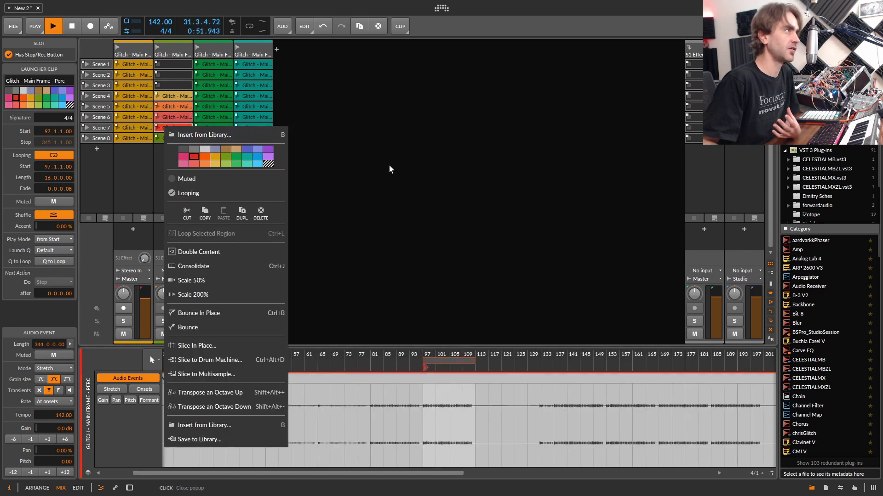
click(383, 168)
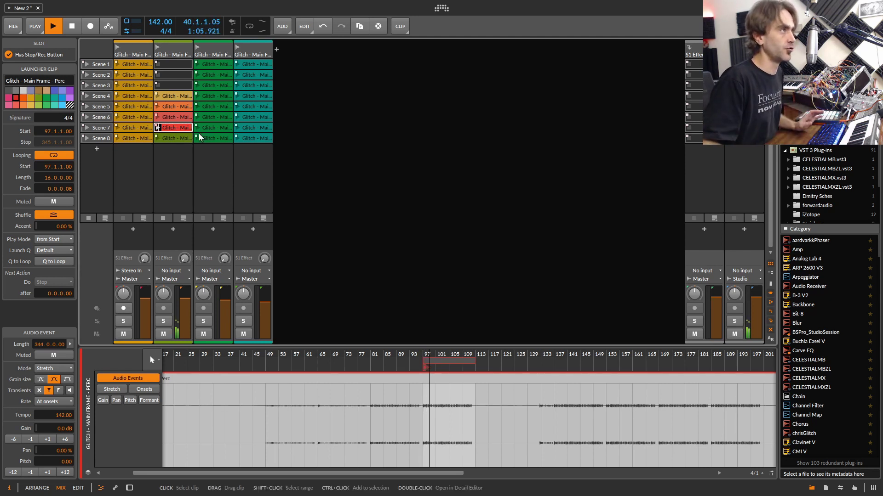
click(180, 138)
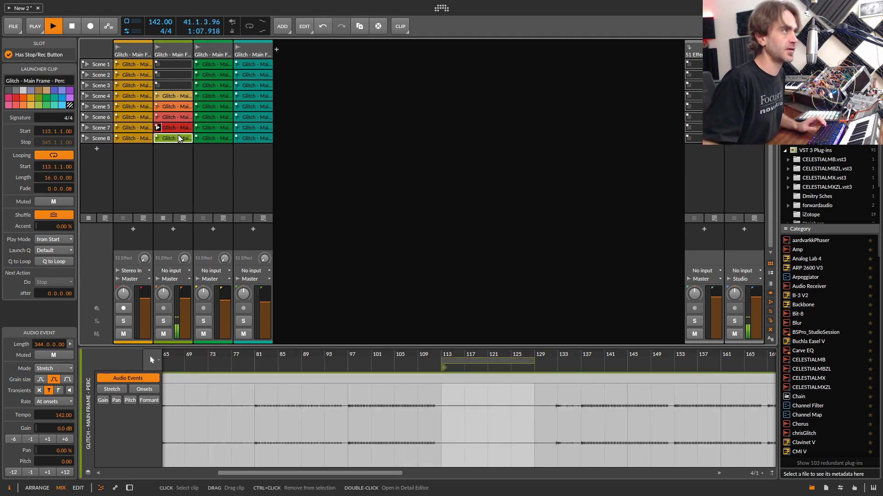
Step: Delete the Scene 8 Perc clip and colour the Scene 8 KnB clip light yellow
key(Delete)
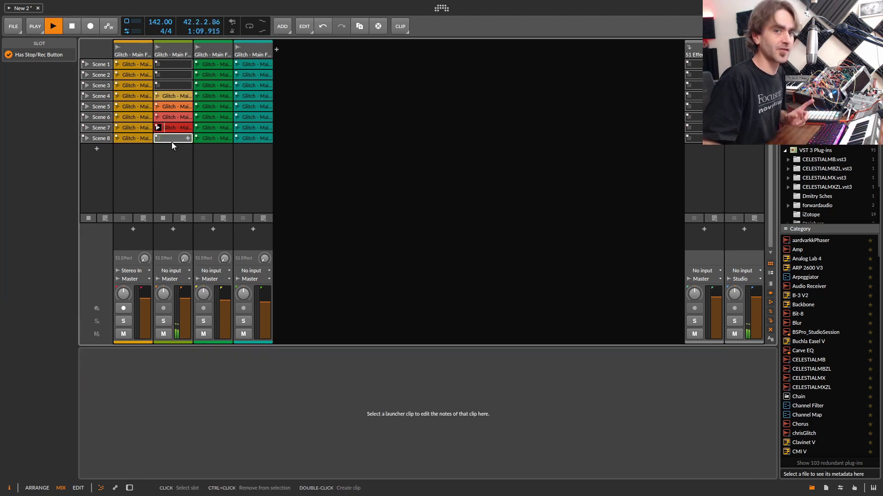
right_click(140, 139)
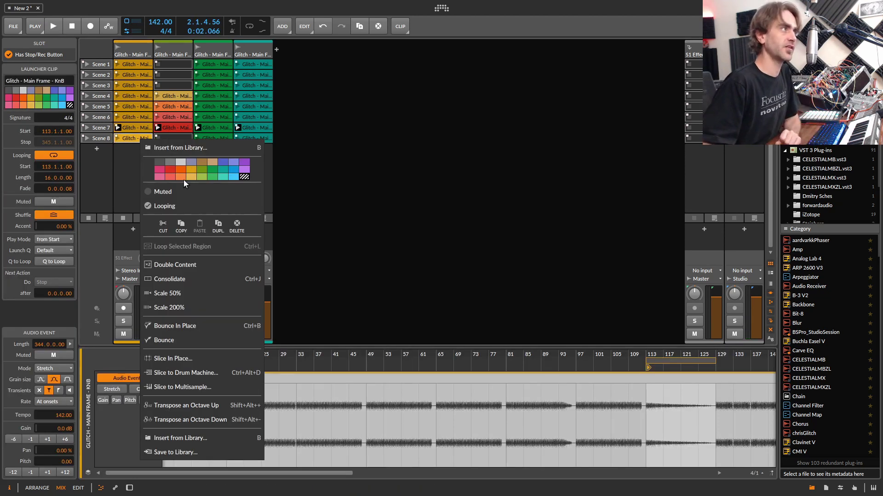
click(188, 177)
click(124, 129)
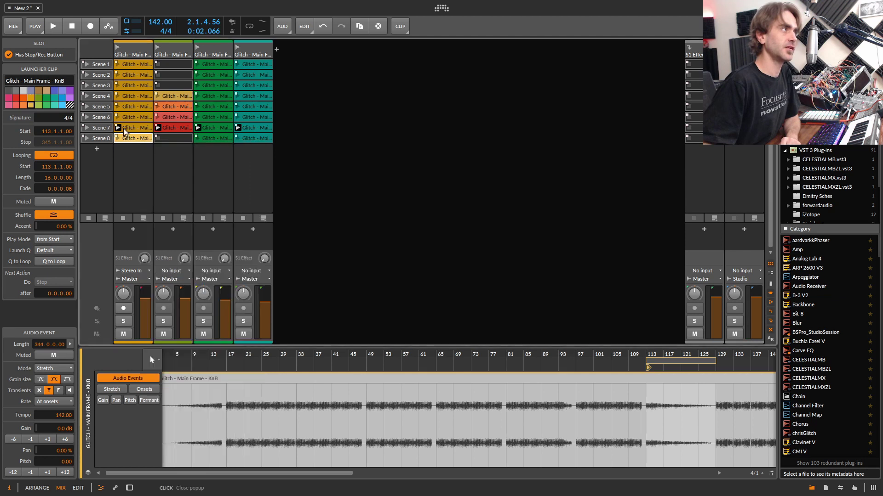
Step: Launch the Scene 7 KnB clip and recolour the selected first-track clips orange-red
click(143, 126)
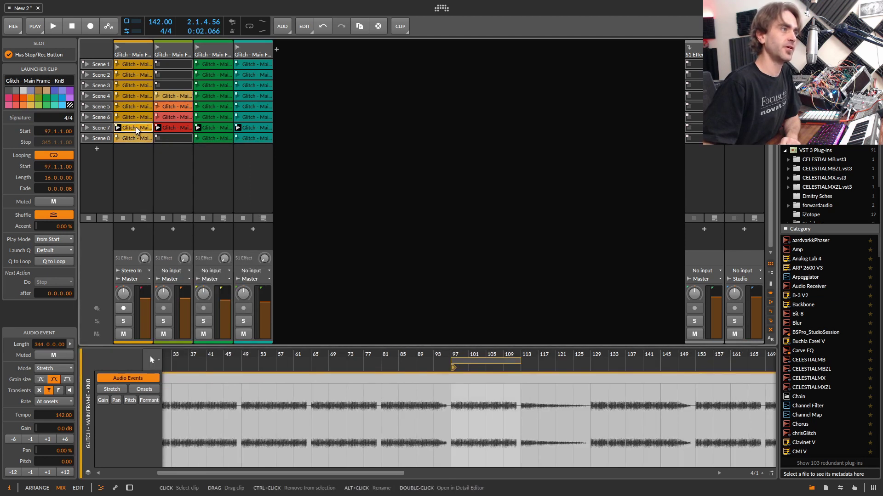
click(117, 126)
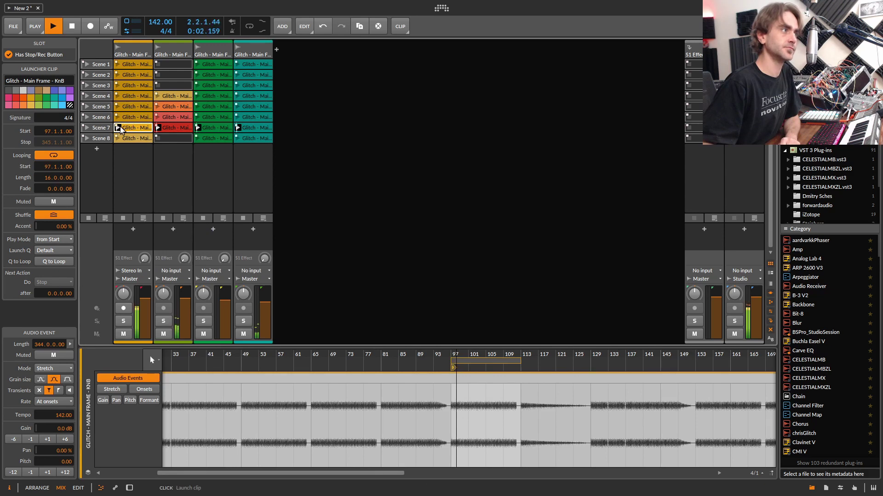
right_click(135, 129)
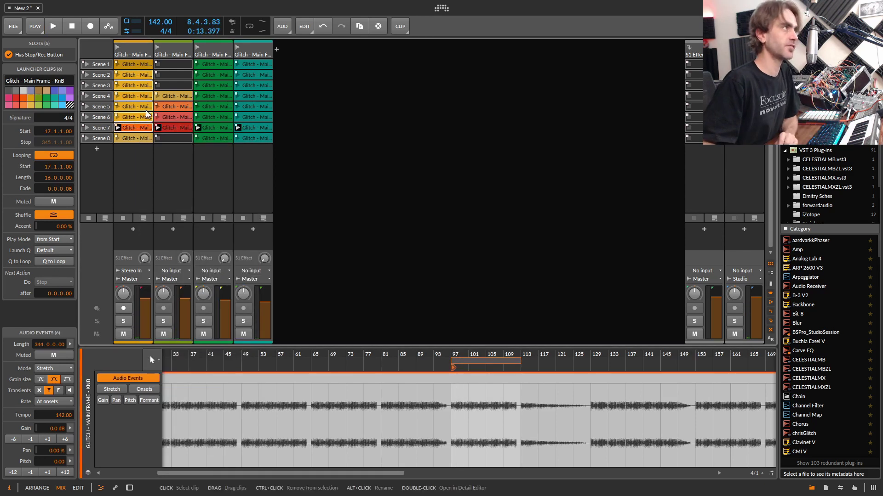
right_click(136, 103)
click(178, 134)
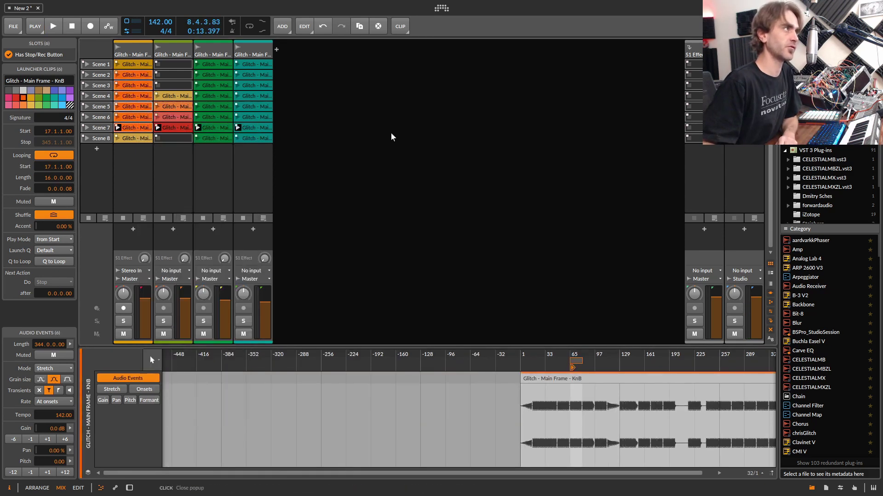
Step: Turn the first track's Scene 1 clip grey and Scene 8 clip light grey, then launch a scene
click(141, 64)
right_click(138, 64)
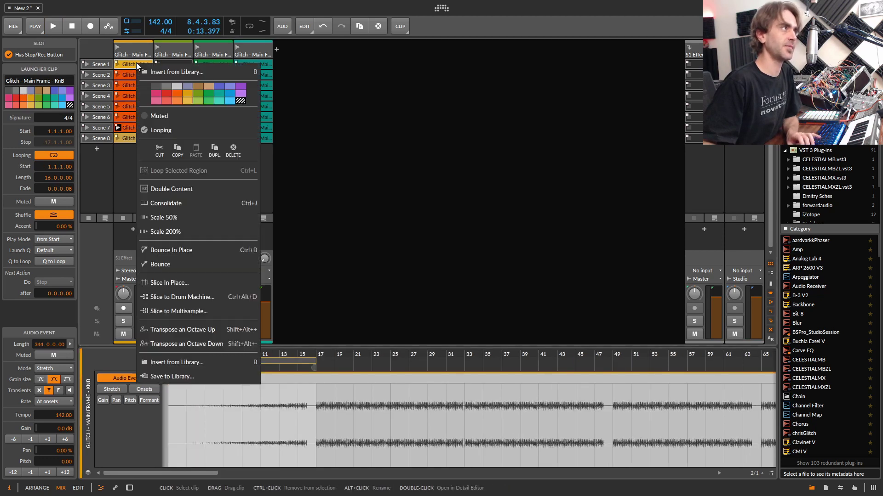
click(178, 87)
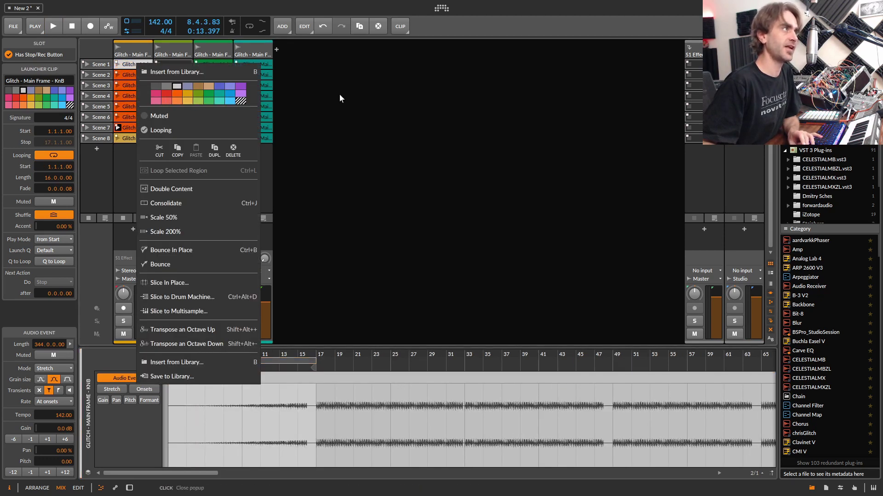
click(339, 94)
right_click(137, 137)
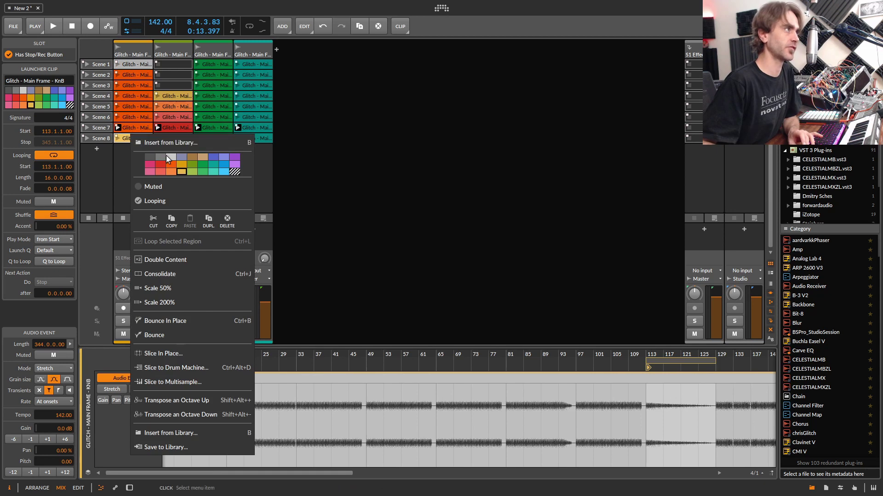
click(169, 156)
click(374, 169)
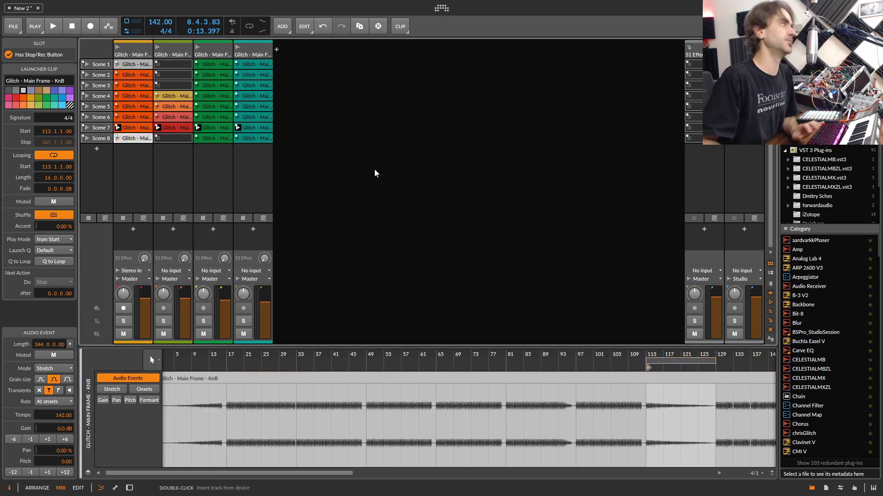
click(252, 74)
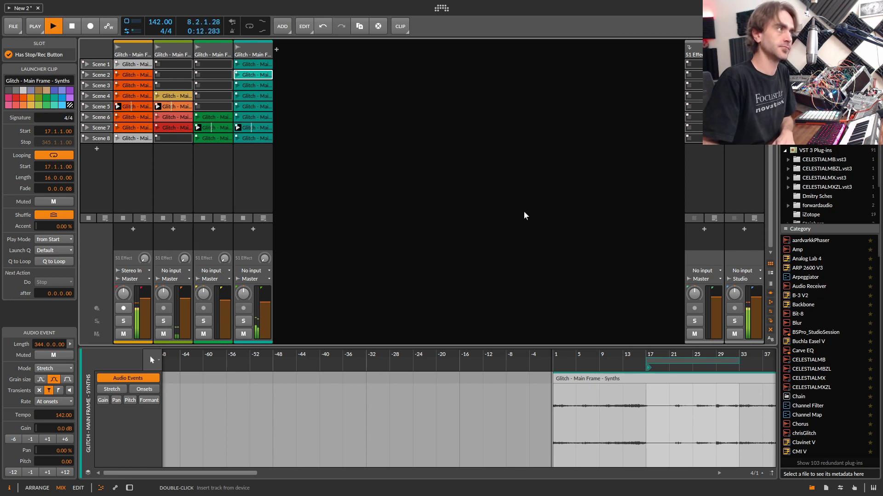
Step: Loop the Synths Scene 8 clip over bars 153–161, start it at bar 153, and colour it red
key(Down)
key(Down)
key(Down)
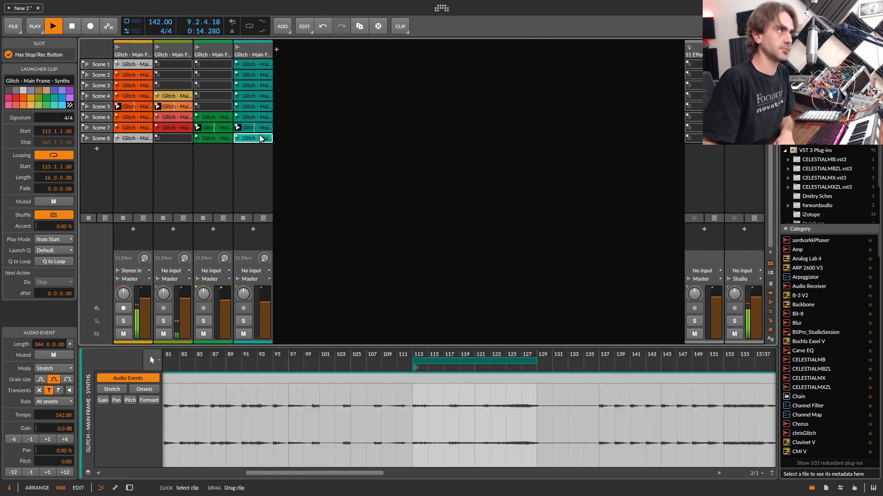
scroll(673, 421, down, 5)
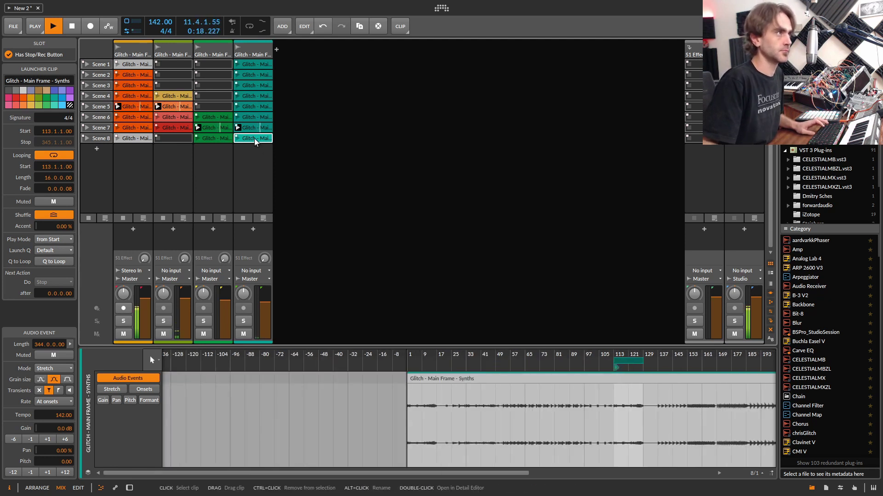
drag(622, 362, 693, 364)
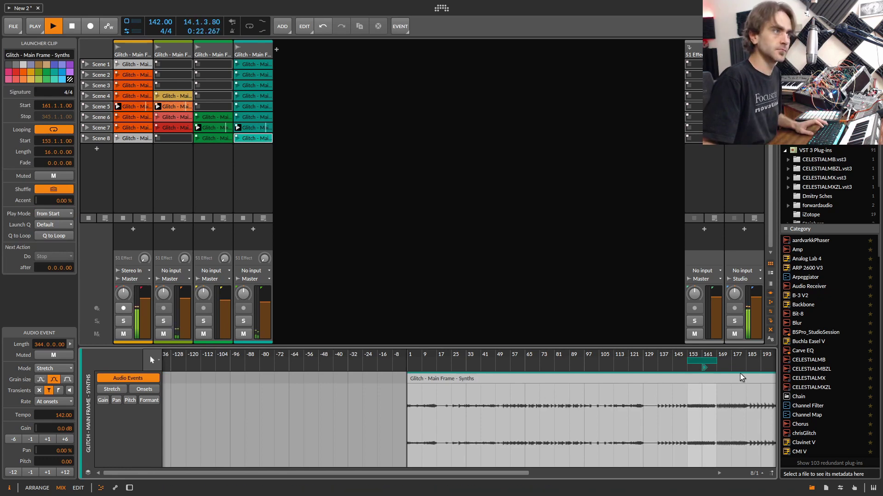
scroll(740, 373, up, 3)
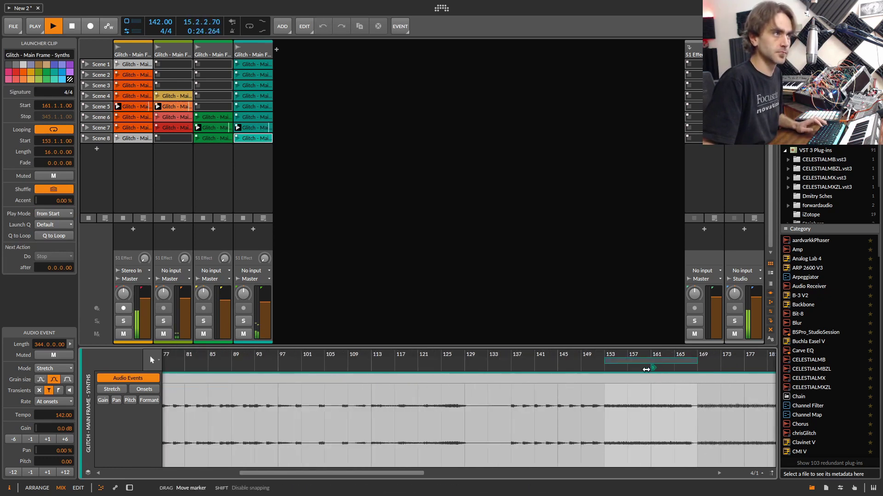
click(610, 369)
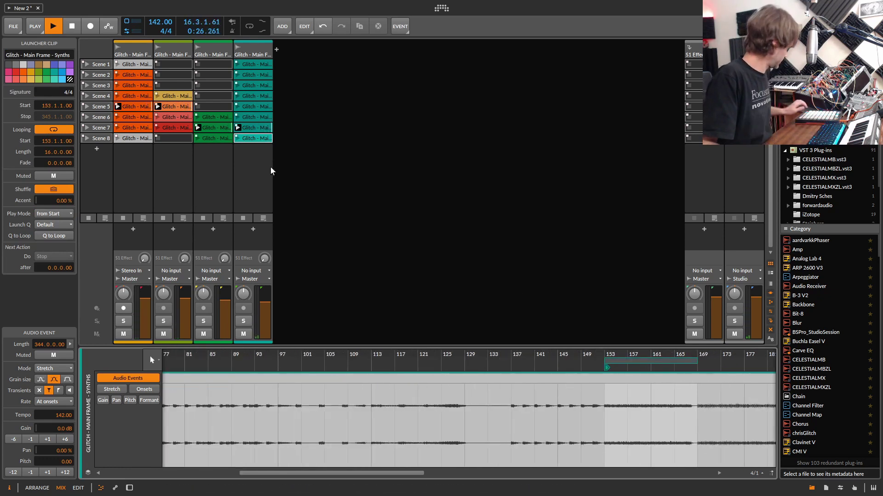
right_click(253, 139)
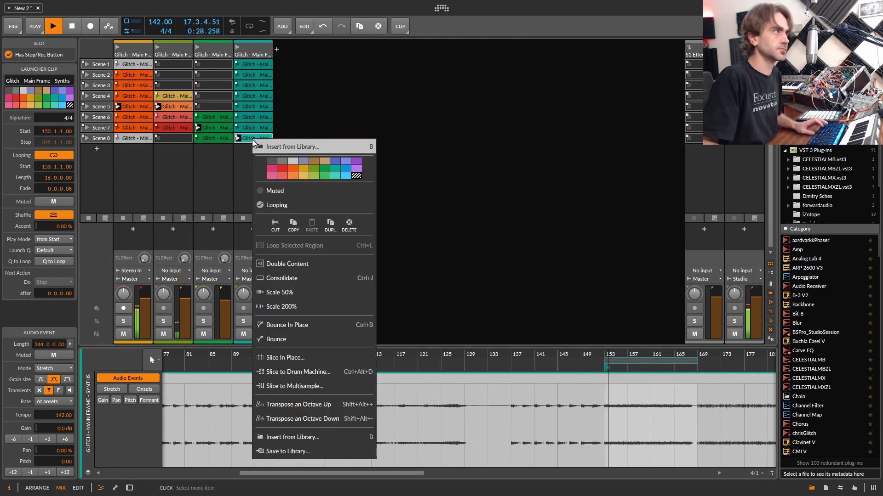
click(281, 170)
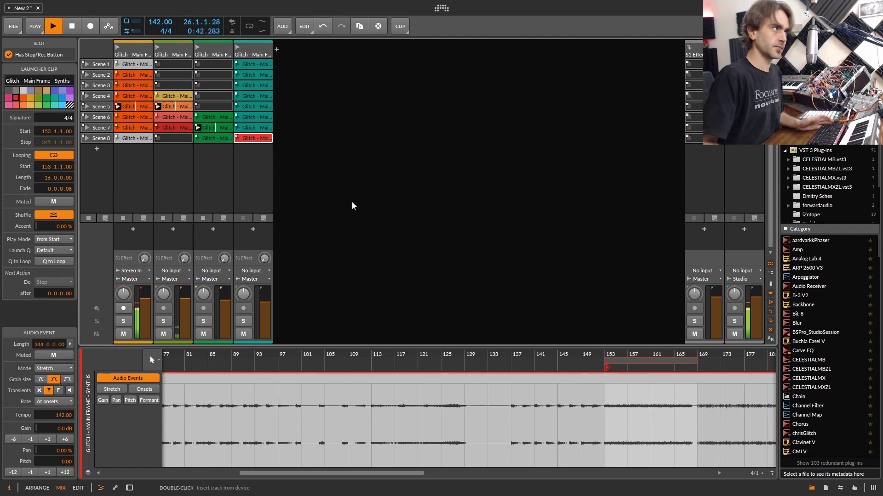
Step: Stop playback and open the device library on the Synths track
key(space)
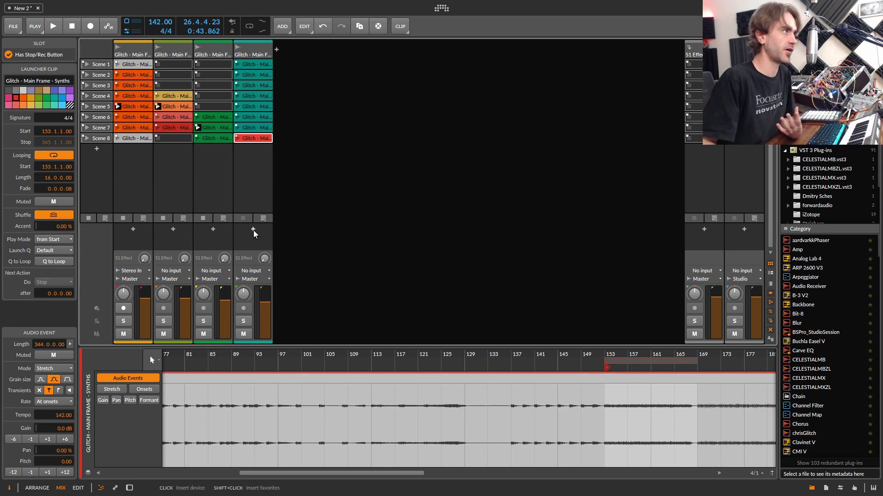
click(253, 233)
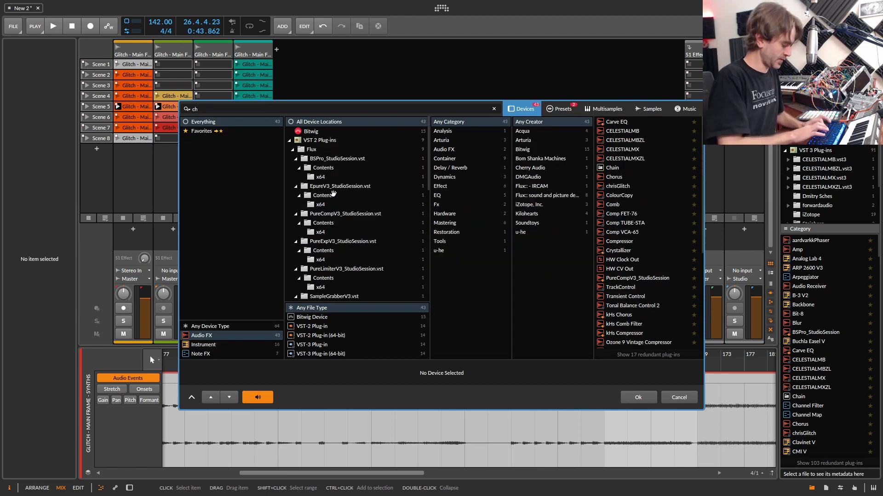
text(chris)
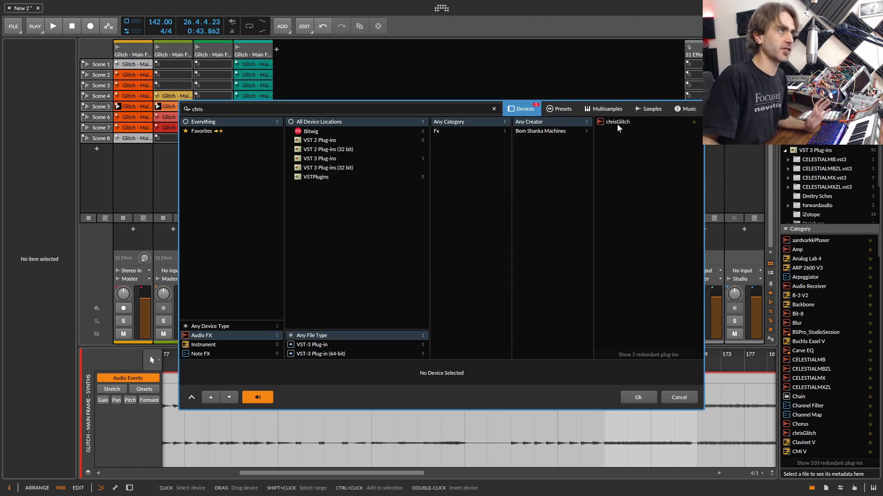
Step: Add chrisGlitch with its mix set fully dry, then ColourCopy after it, on the Synths track
double_click(647, 125)
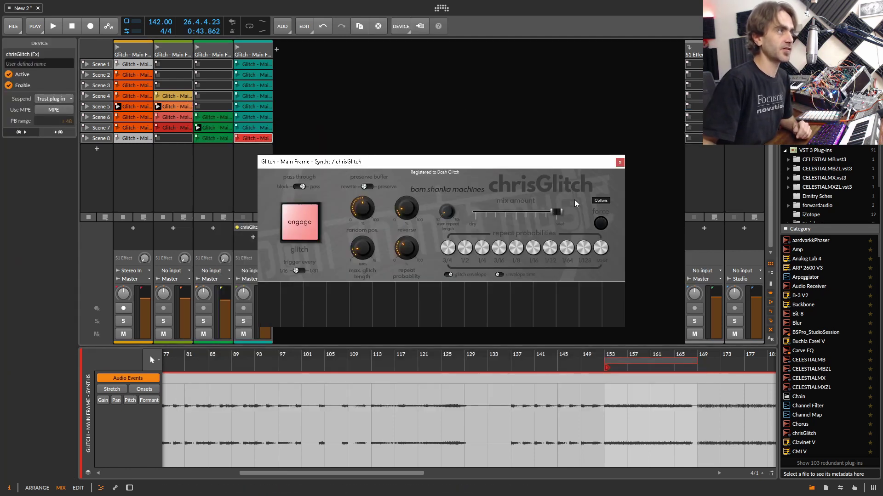
click(469, 215)
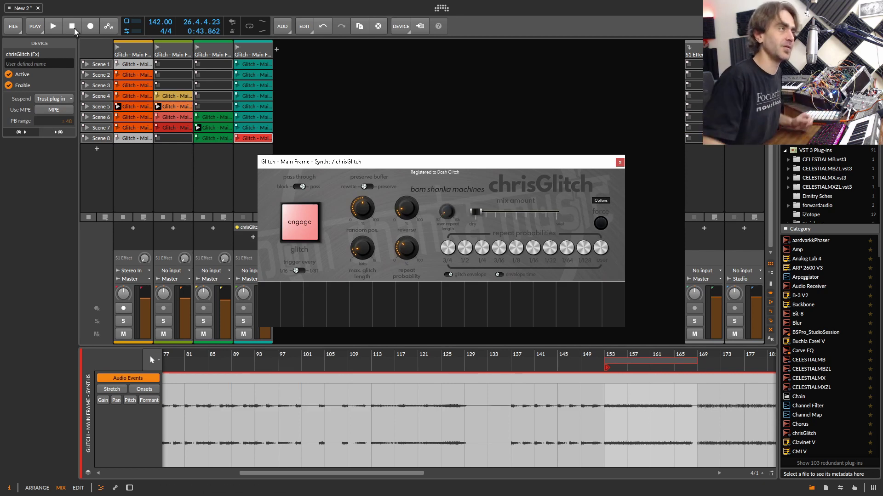
click(253, 237)
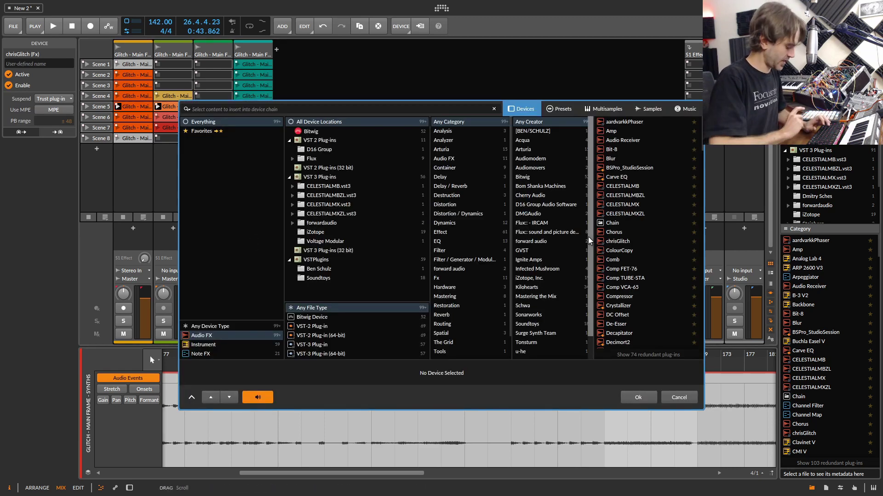
text(colo)
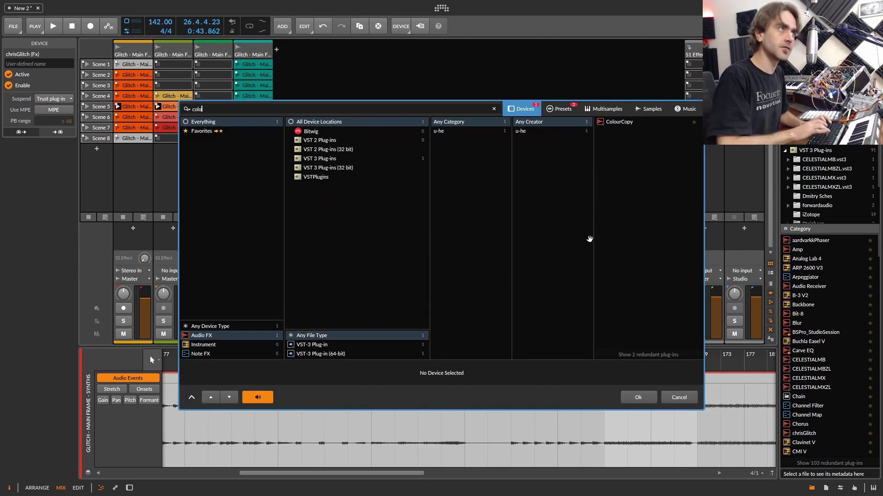
double_click(621, 124)
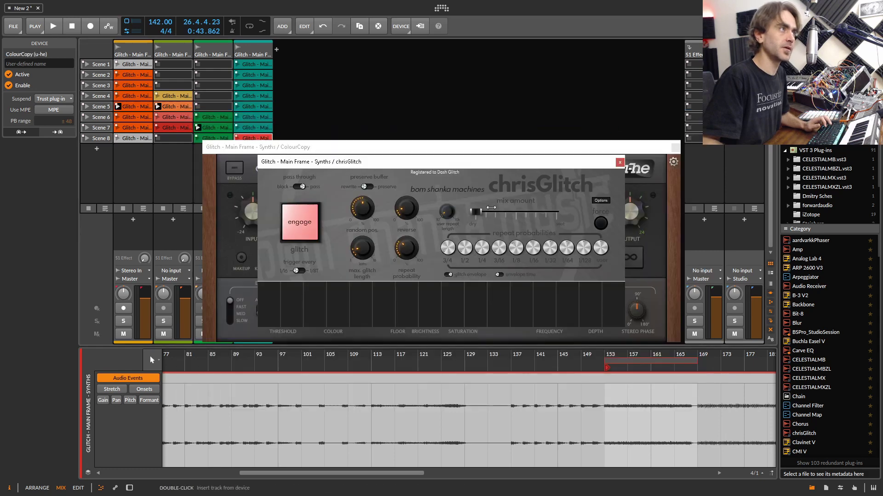
click(619, 164)
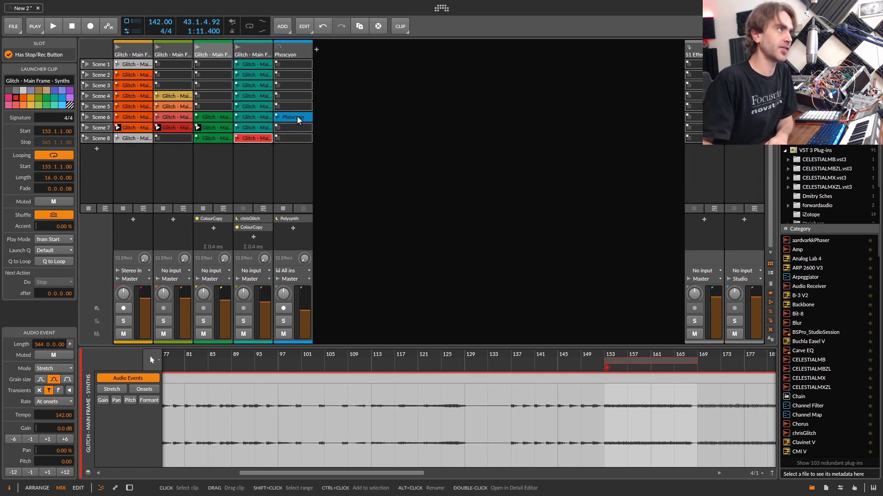
Step: Create a Serum track holding a Scene 6 clip and duplicate it
click(301, 118)
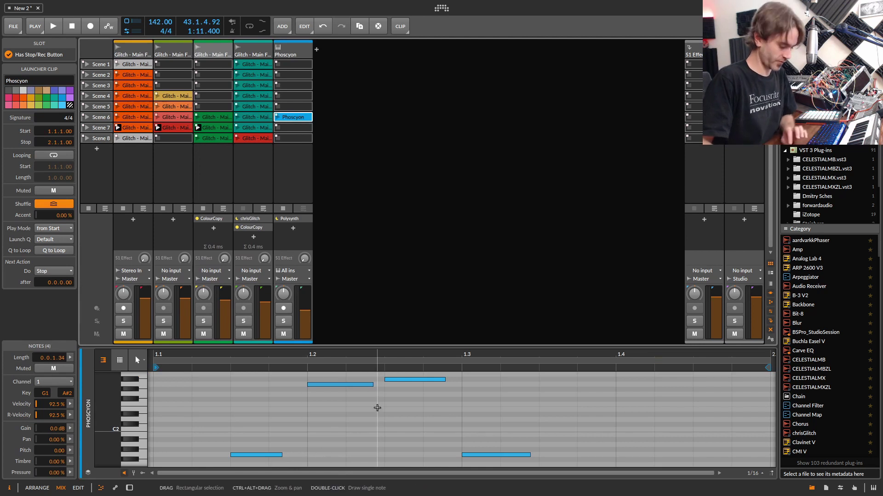
scroll(374, 408, down, 5)
scroll(390, 415, up, 5)
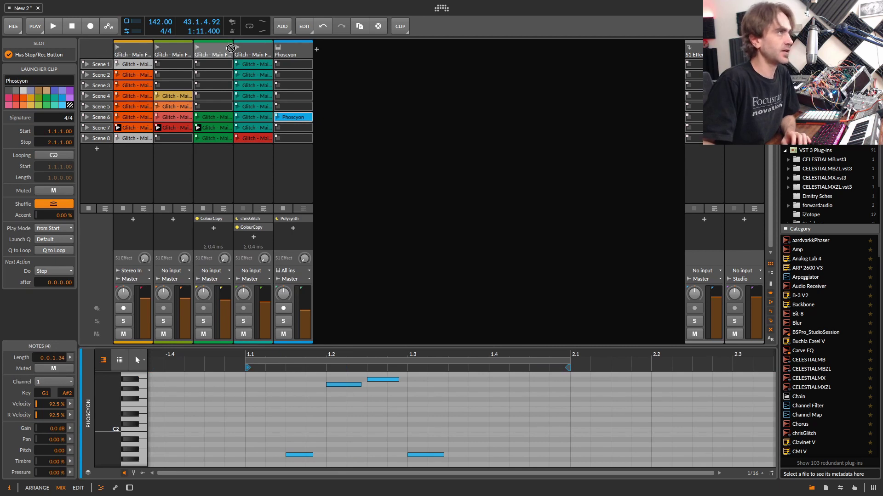
drag(836, 134, 338, 118)
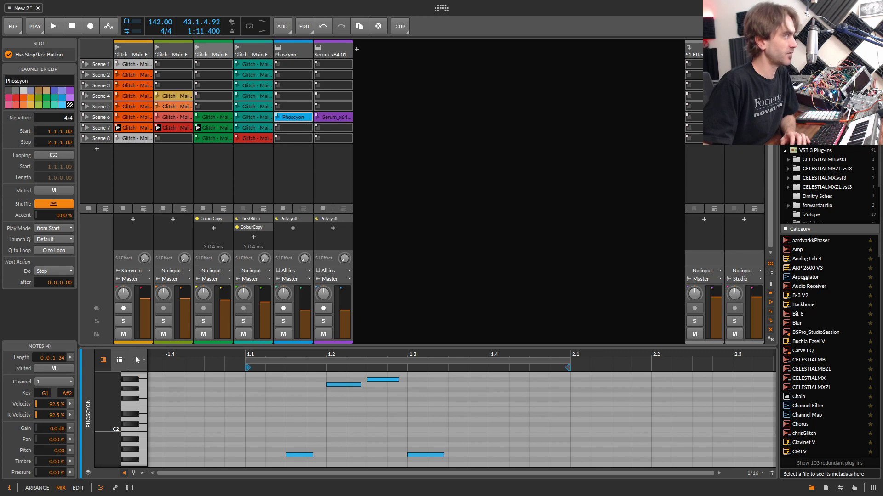
key(ctrl+d)
Step: Inspect the Serum_x64 01 and Serum_x64 012 clips, then arm the Phoscyon track
click(283, 309)
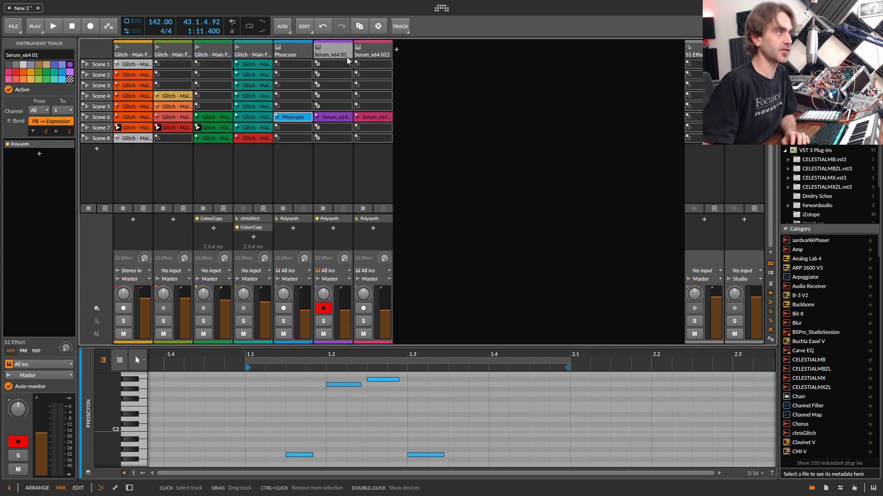
click(337, 121)
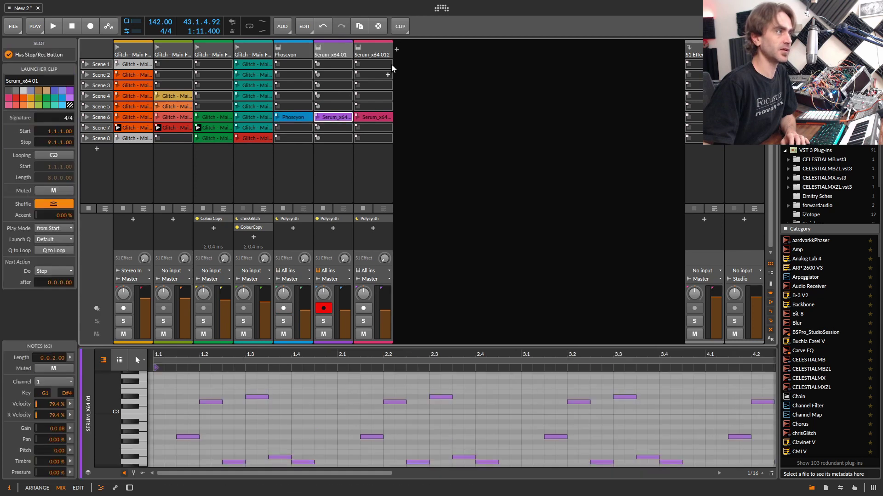
click(368, 55)
click(373, 119)
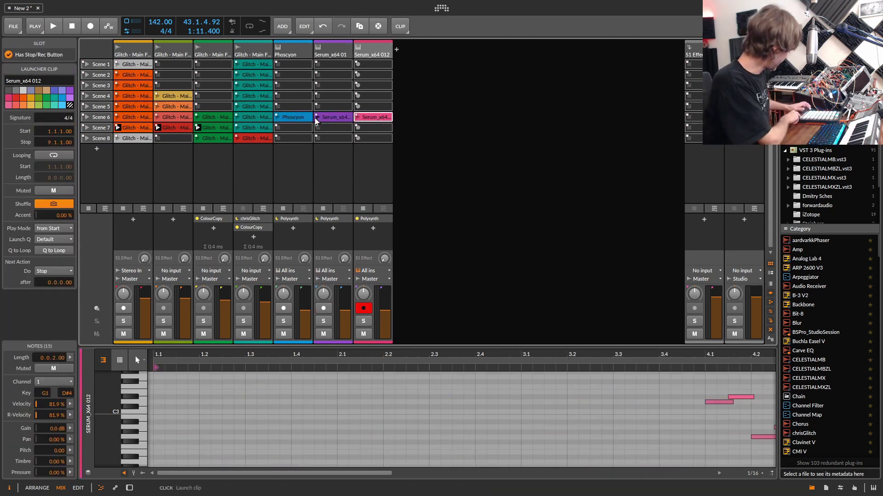
click(293, 55)
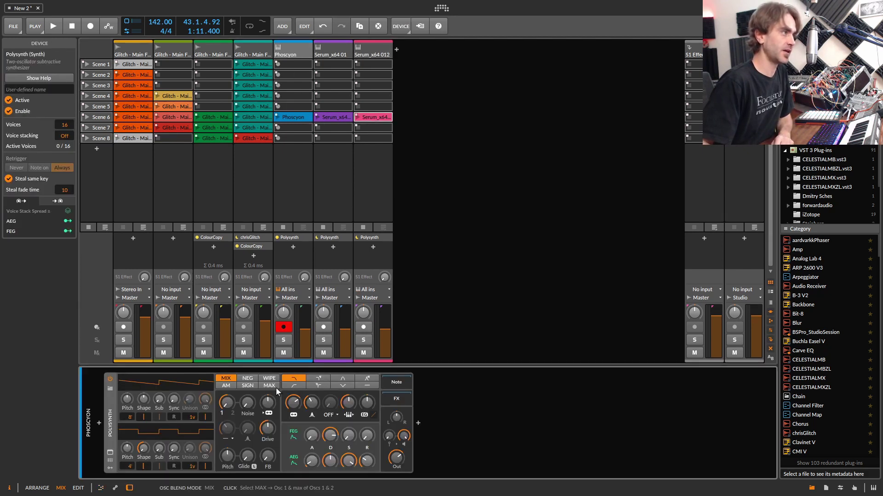
Step: Replace the Phoscyon track's Polysynth with Serum
key(d)
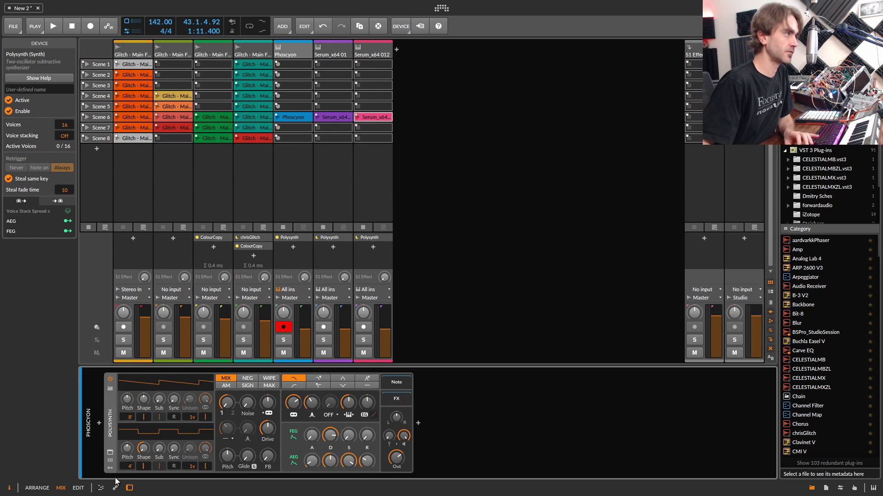
right_click(115, 416)
click(213, 384)
scroll(833, 271, down, 5)
scroll(849, 293, down, 5)
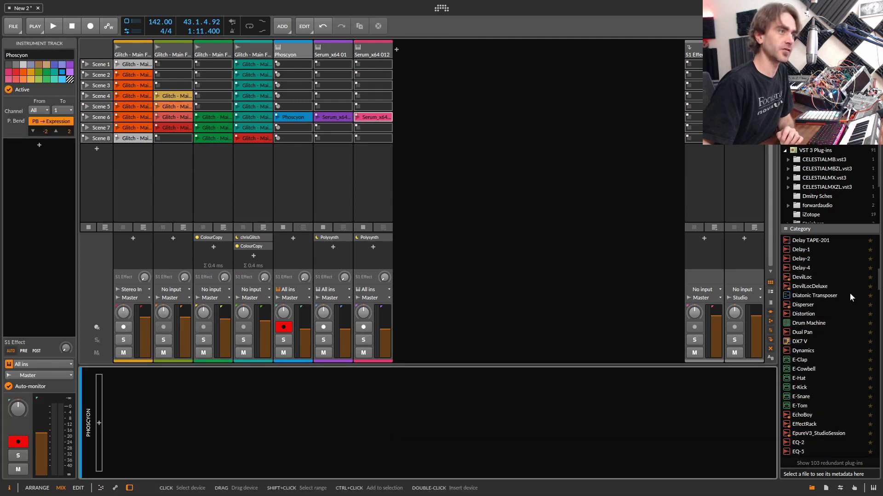
scroll(845, 302, down, 5)
scroll(844, 302, down, 5)
scroll(858, 331, down, 5)
scroll(853, 362, down, 5)
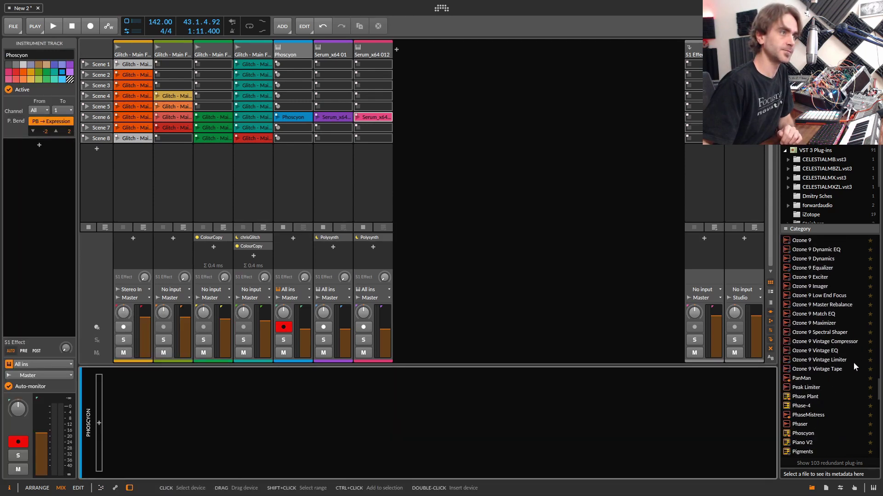
double_click(804, 378)
Step: Enable looping on the Phoscyon clip's one-bar region and start playback
click(103, 490)
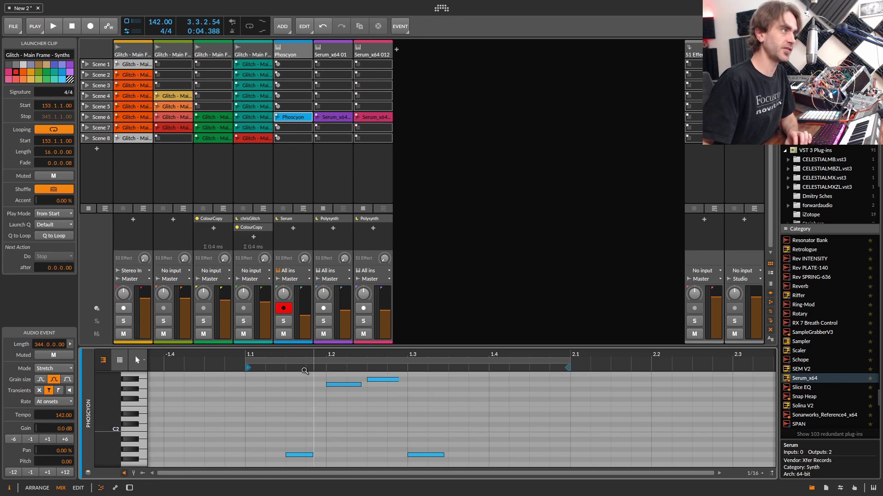
click(285, 366)
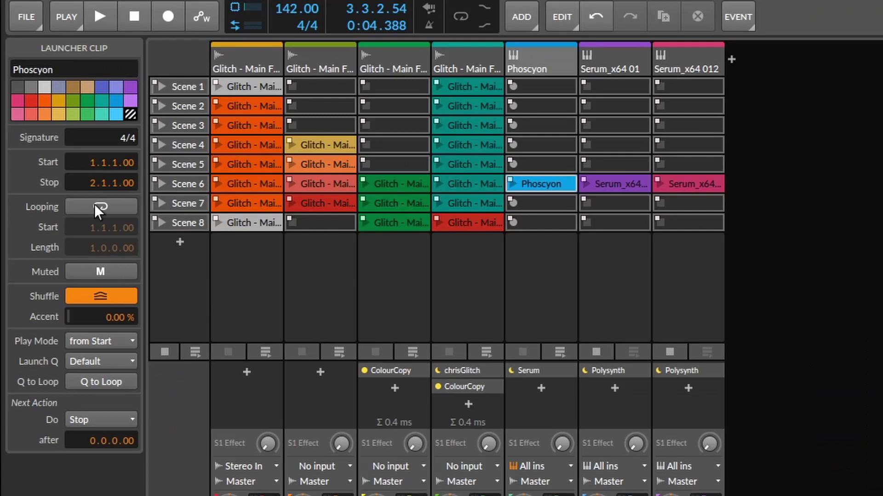
click(50, 128)
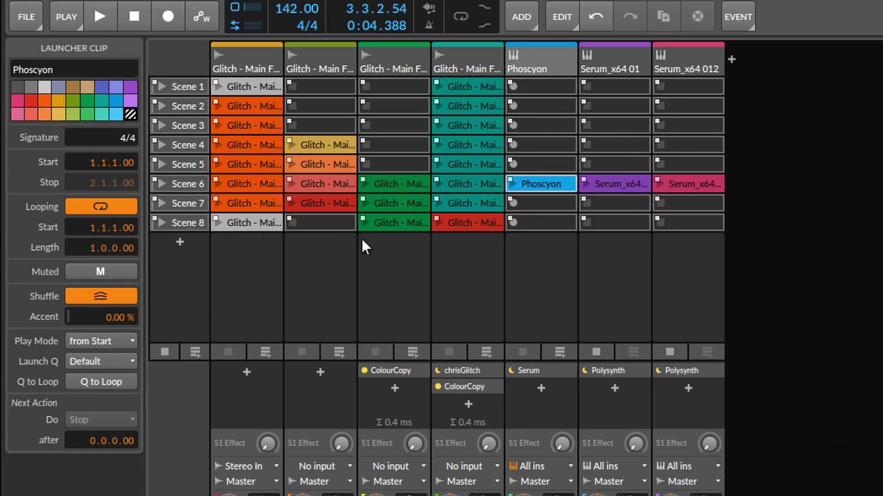
click(512, 185)
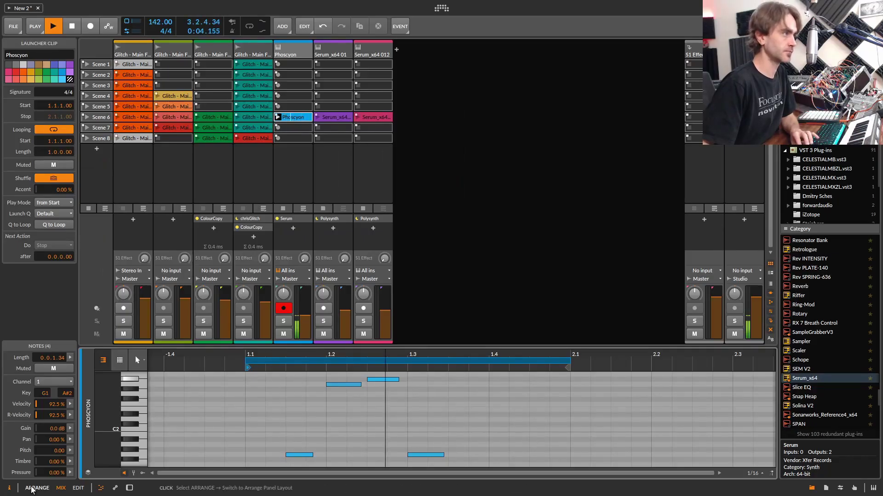
click(37, 488)
Step: Load the SQ Acid Lead 4 preset into the Phoscyon track's Serum
click(100, 488)
click(110, 378)
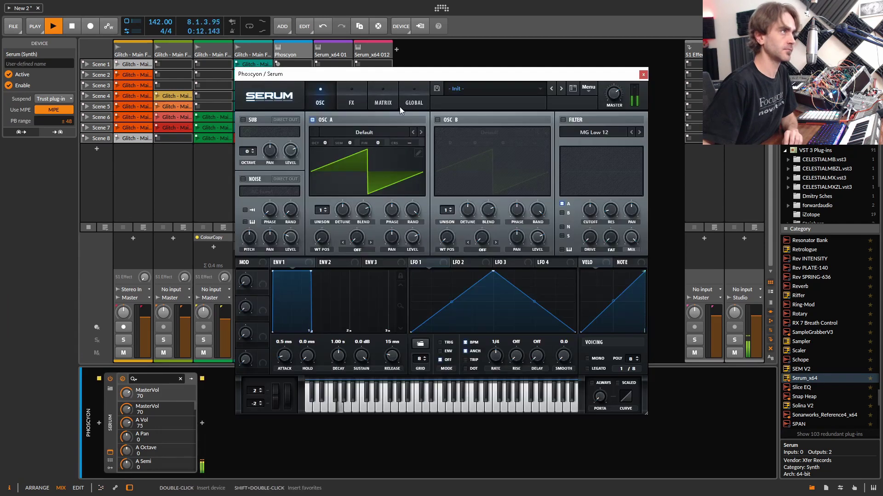
click(456, 88)
click(618, 165)
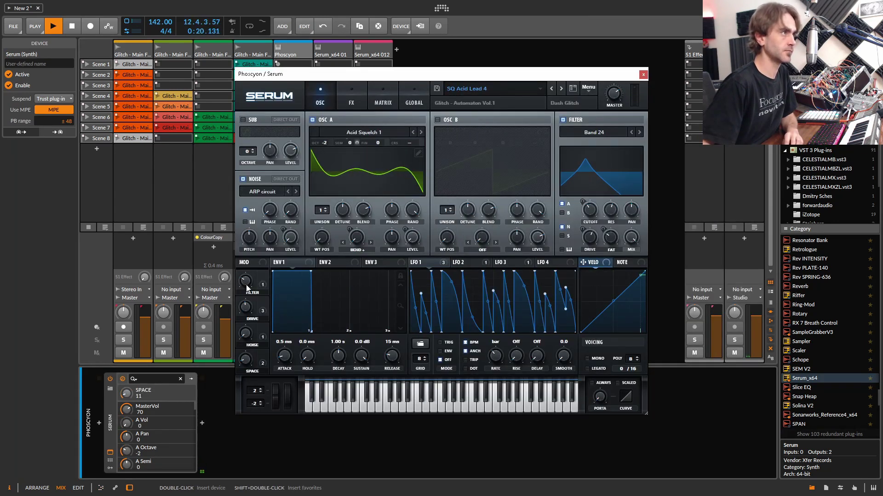
click(351, 102)
click(320, 103)
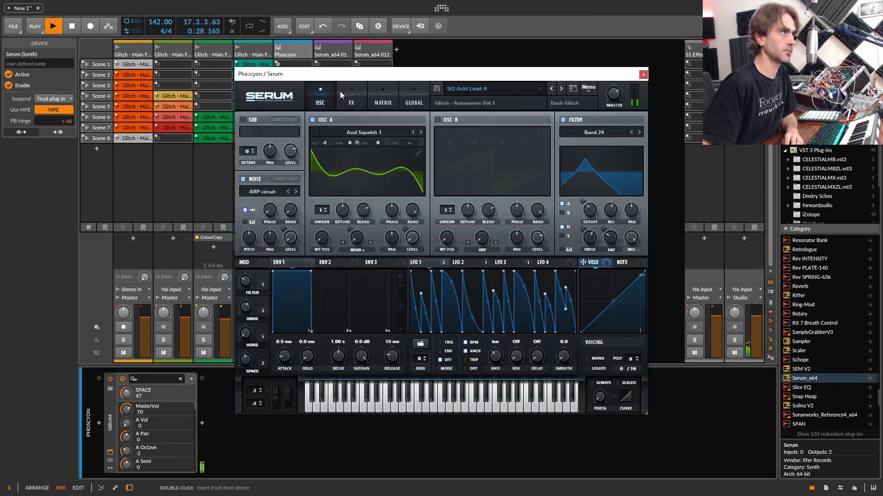
click(643, 74)
click(110, 379)
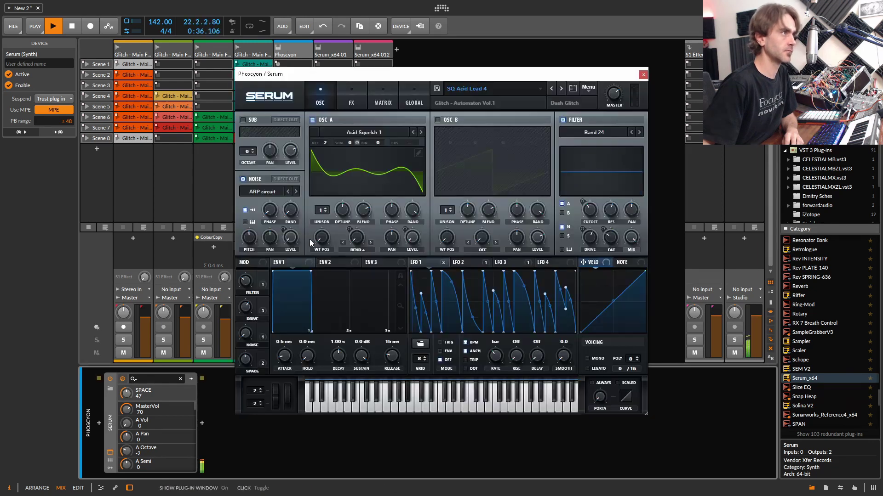
click(643, 74)
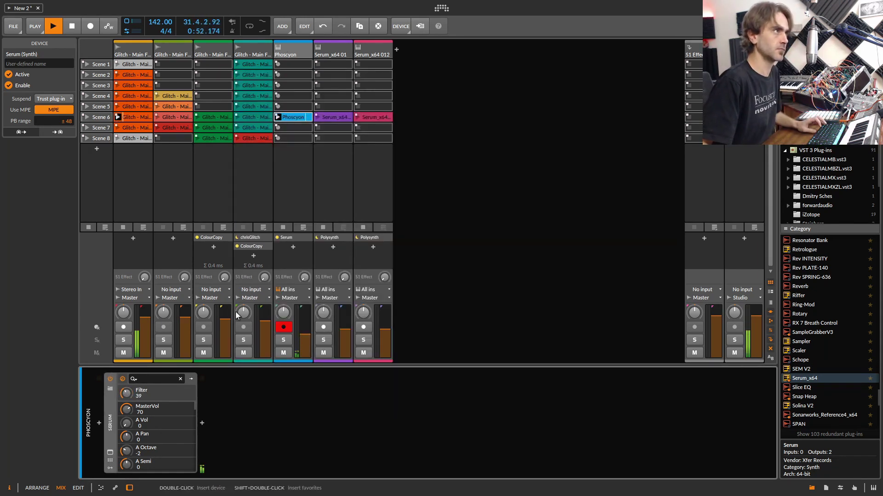
Step: Swap Polysynth for Serum on both Serum_x64 tracks and check the Serum_x64 01 presets
drag(286, 238, 366, 238)
click(348, 237)
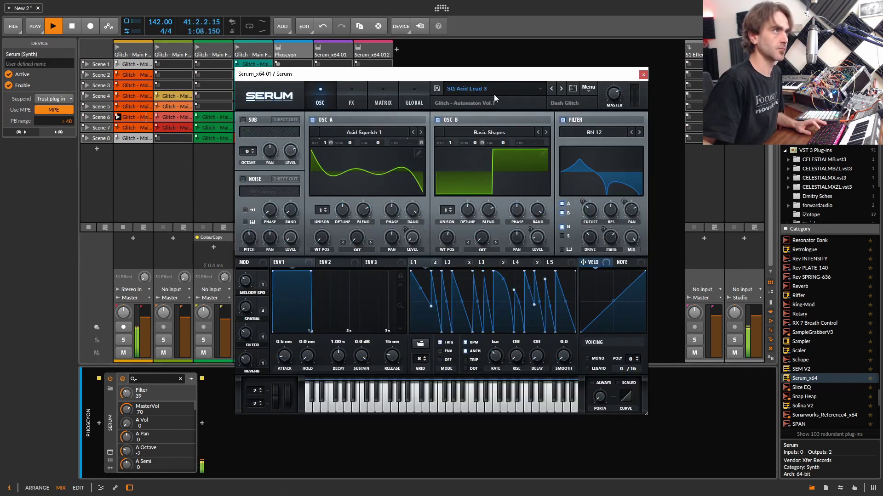
click(476, 89)
mouse_move(515, 160)
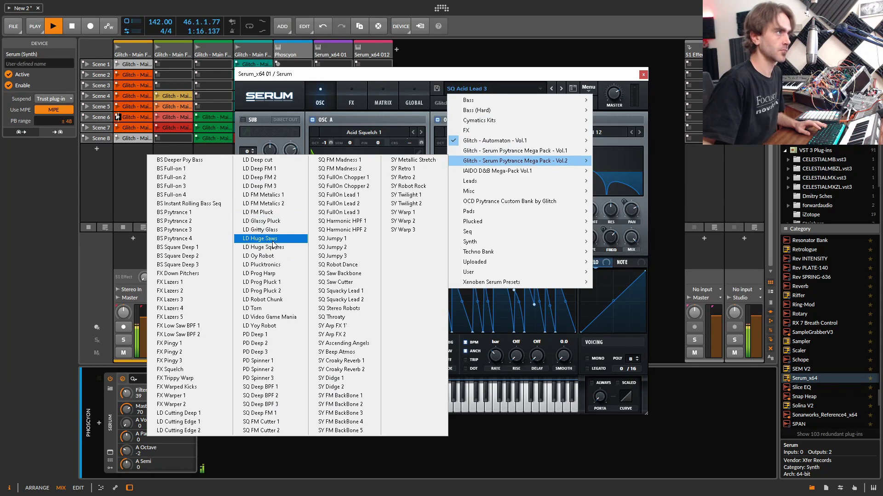
click(273, 238)
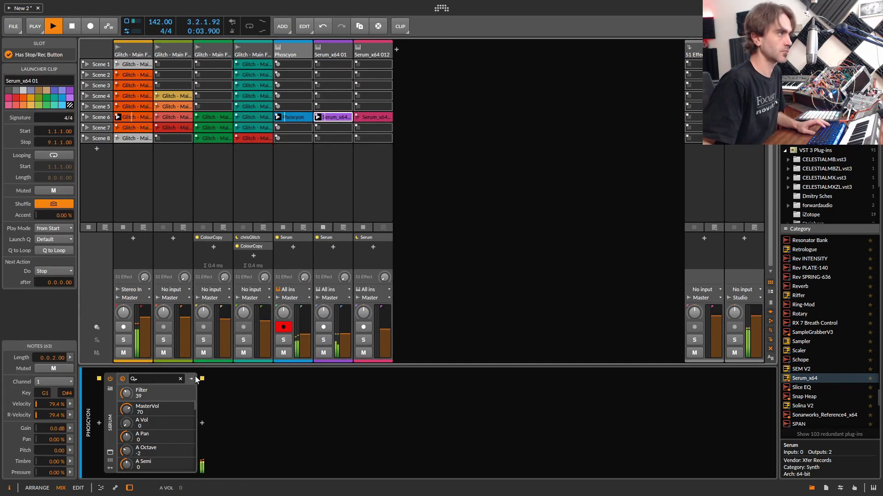
Step: Move the Serum_x64 012 clip down to scene 7, relaunch the Serum_x64 01 scene-6 clip, and restart playback
key(e)
key(space)
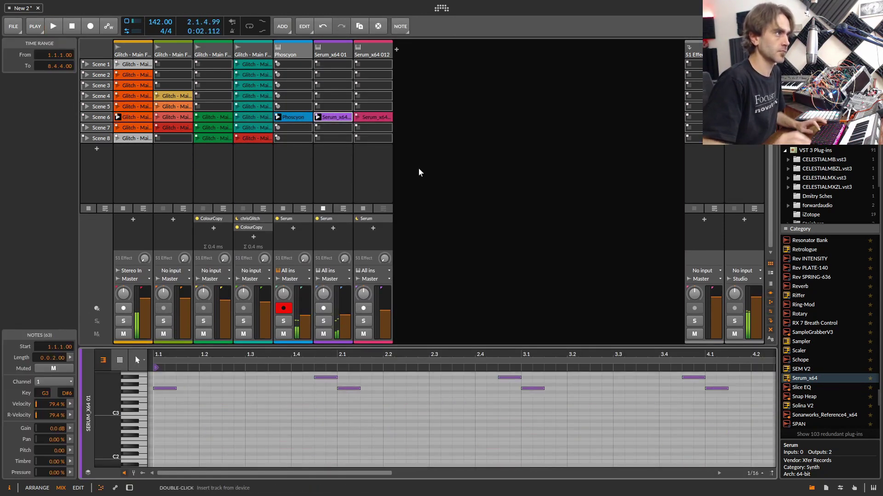
click(318, 118)
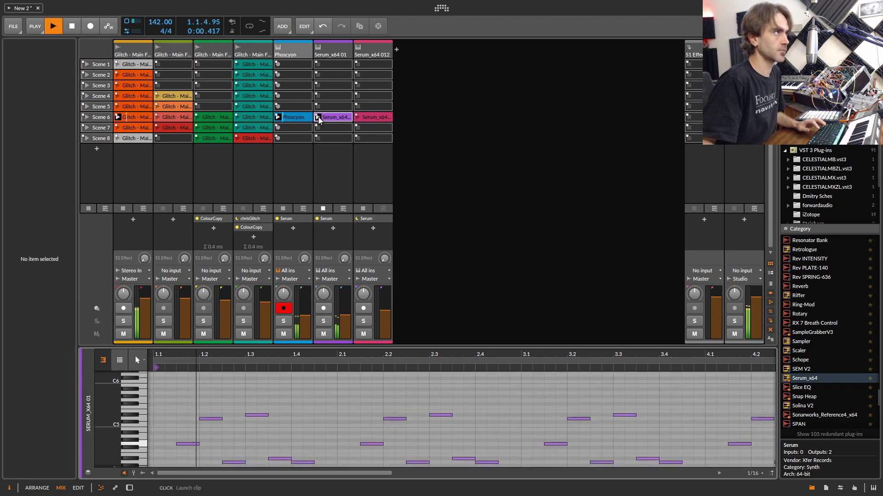
drag(373, 118, 360, 127)
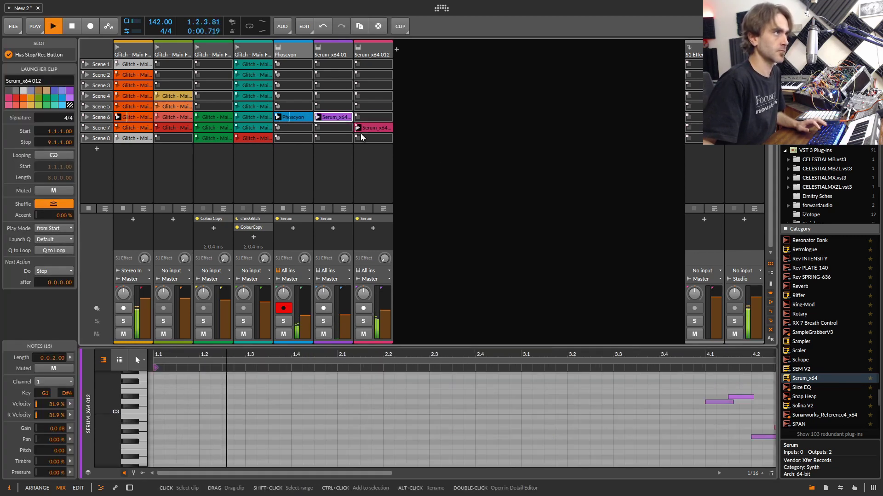
click(371, 207)
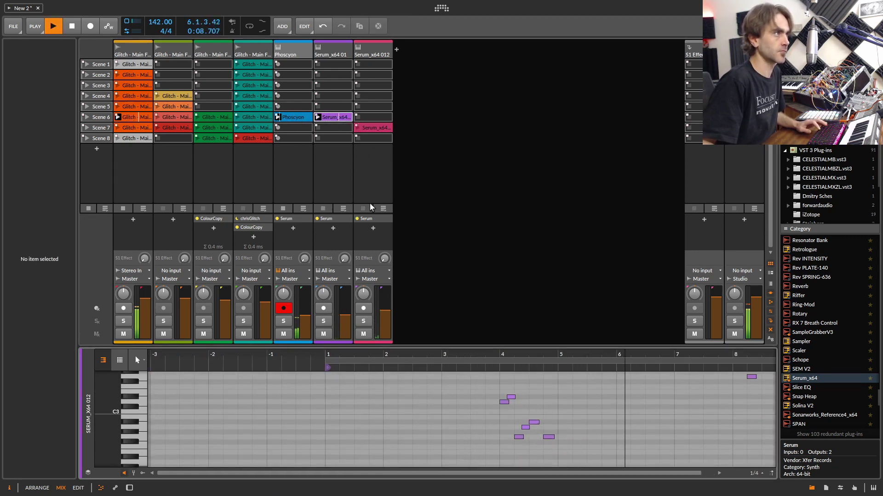
click(318, 119)
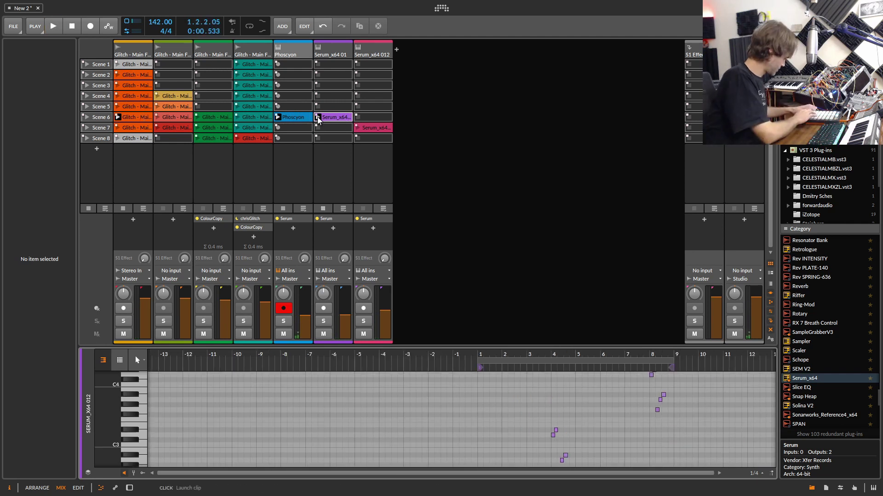
click(90, 211)
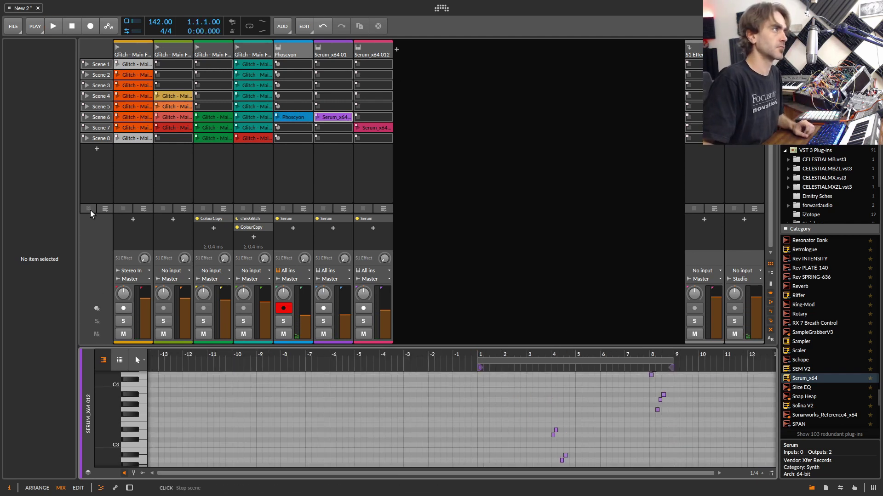
key(space)
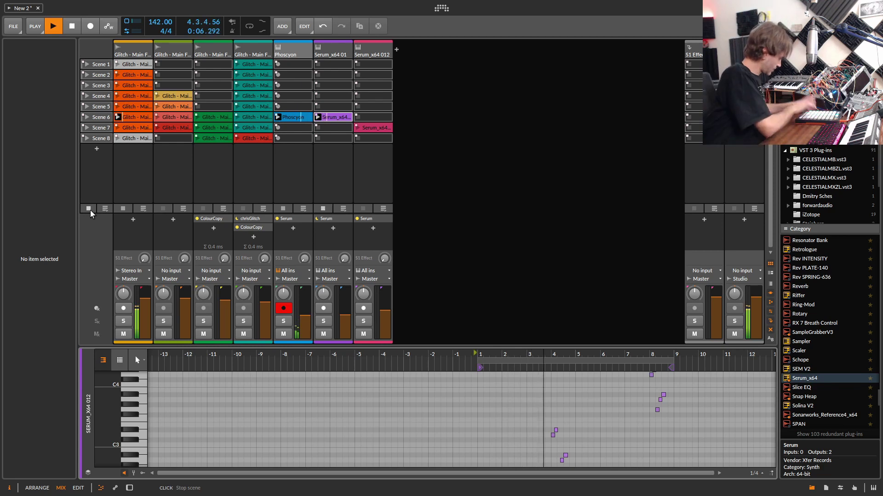
Step: Arm the Serum_x64 01 track and open its Serum plugin window
click(325, 171)
key(d)
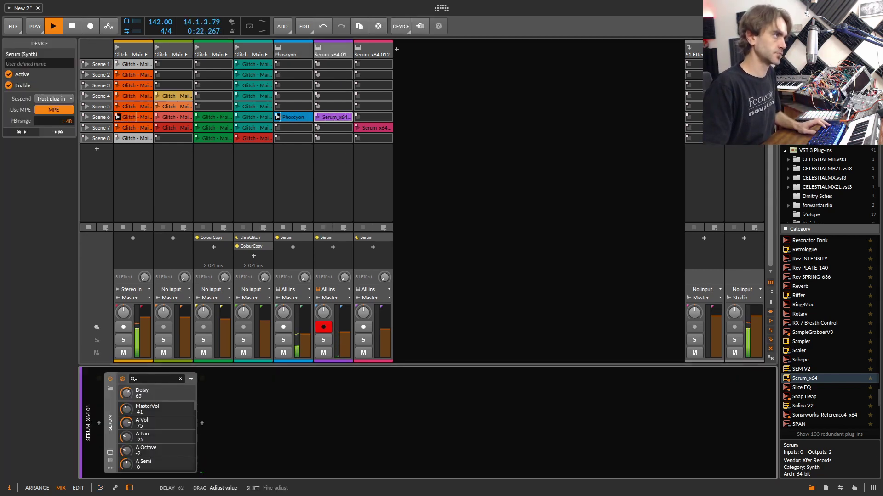
click(122, 379)
Step: Turn on looping for the Serum_x64 012 clip and arm the Phoscyon track
click(638, 73)
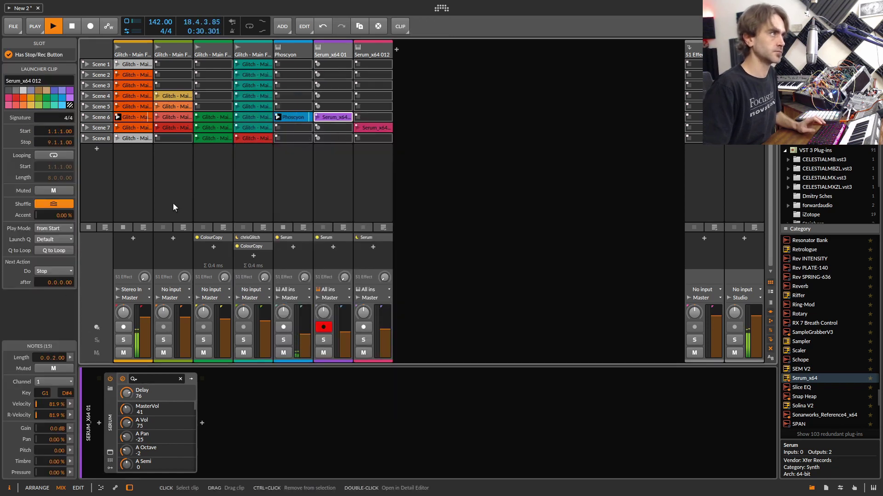
click(36, 489)
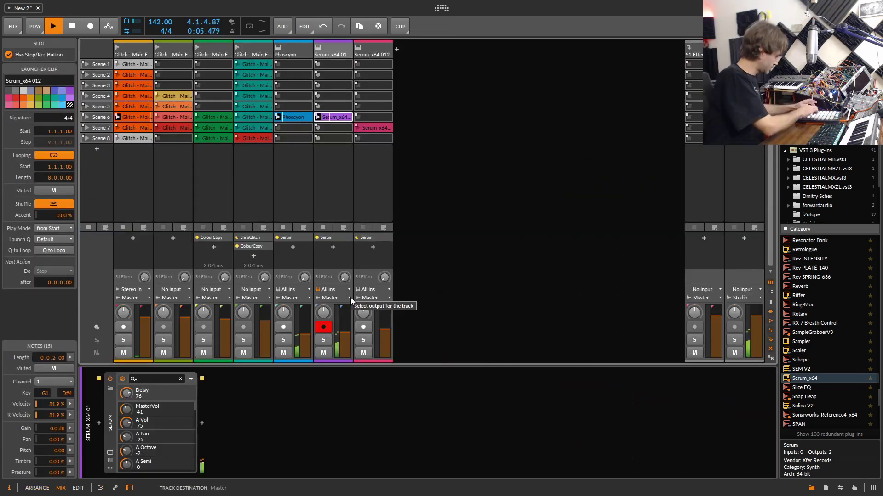
click(286, 55)
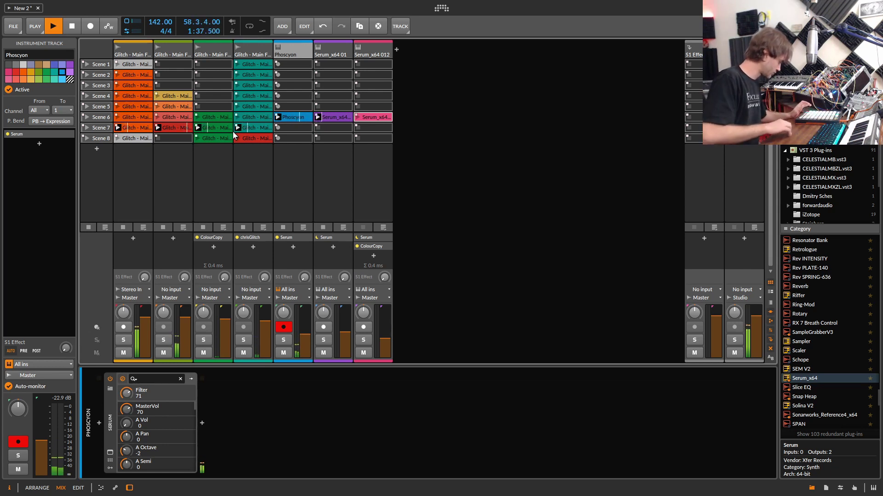
Step: Arm the Serum_x64 01 track instead of Phoscyon and stop the transport
click(325, 54)
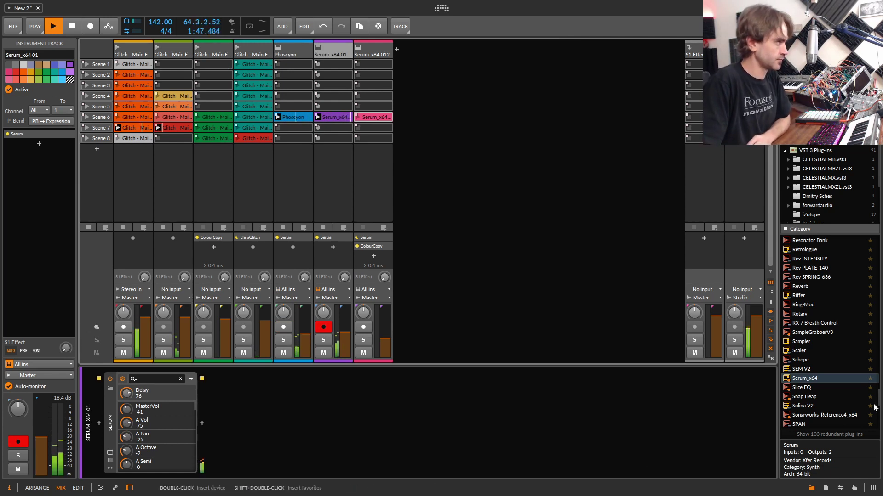
key(space)
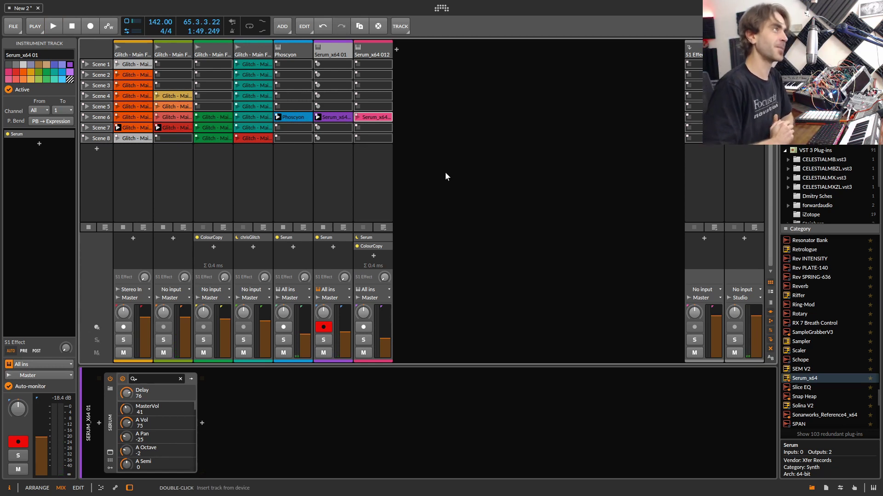
Step: Alt-drag copies of the three scene-6 synth clips into scenes 1 through 5, undoing one misplaced copy
click(379, 117)
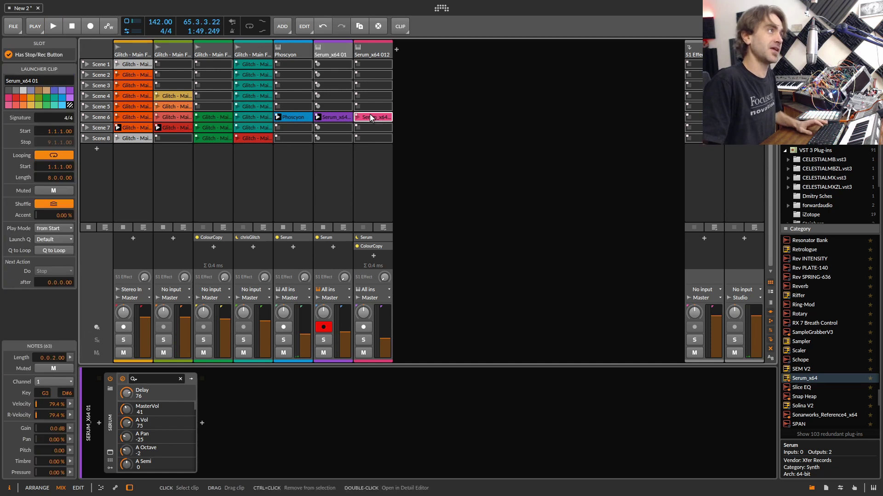
shift+click(292, 117)
drag(292, 117, 291, 96)
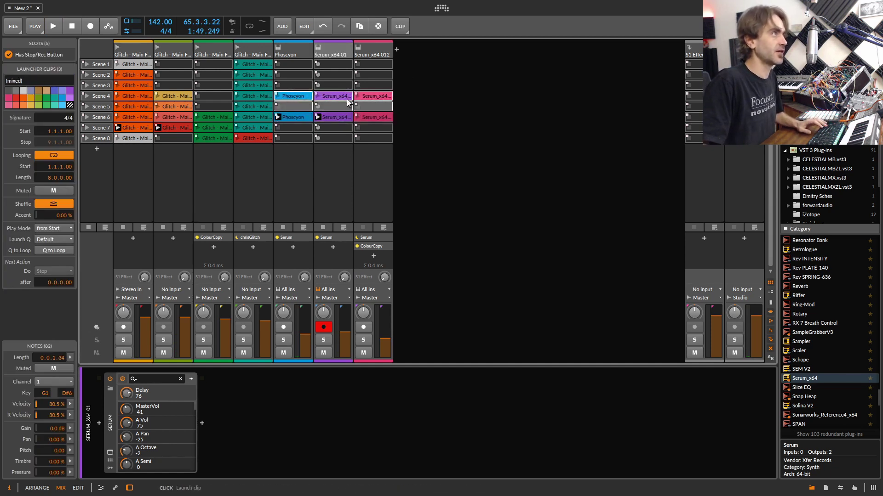
key(ctrl+z)
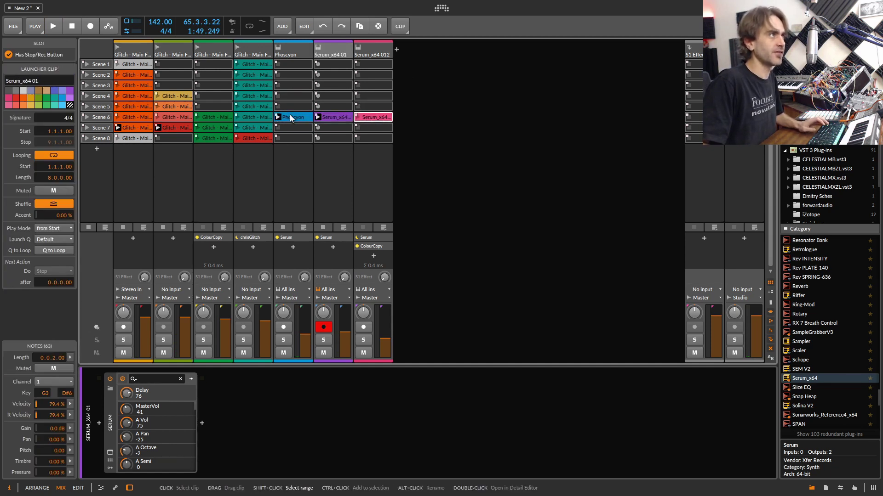
drag(292, 117, 292, 65)
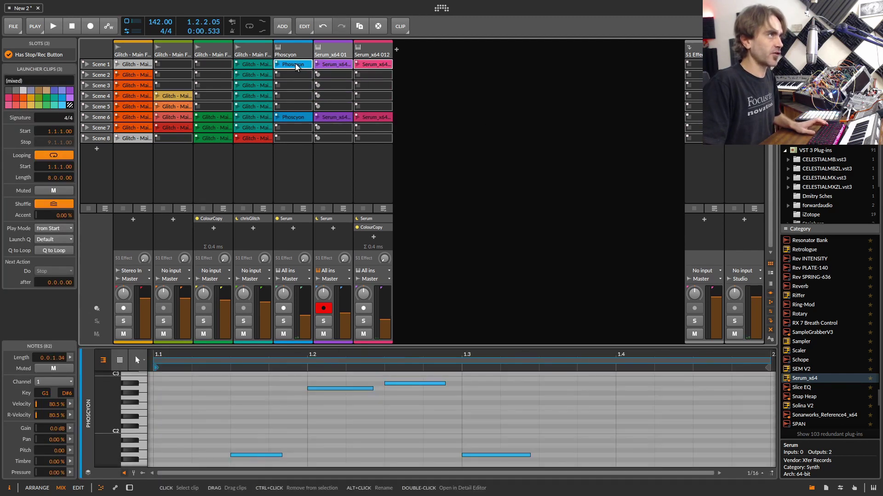
drag(293, 64, 294, 86)
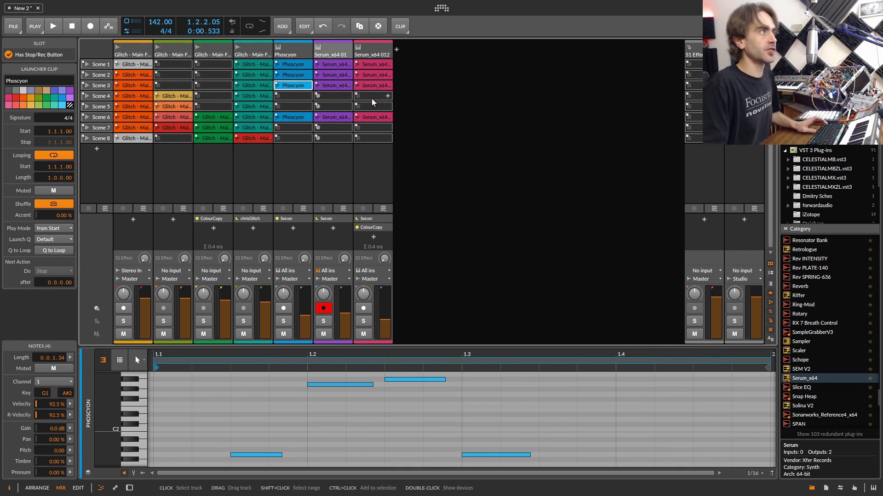
click(378, 86)
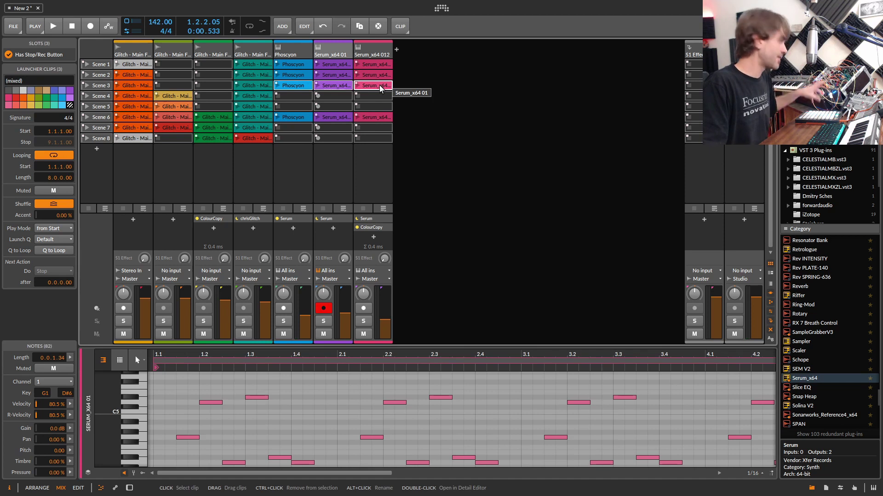
drag(379, 86, 376, 110)
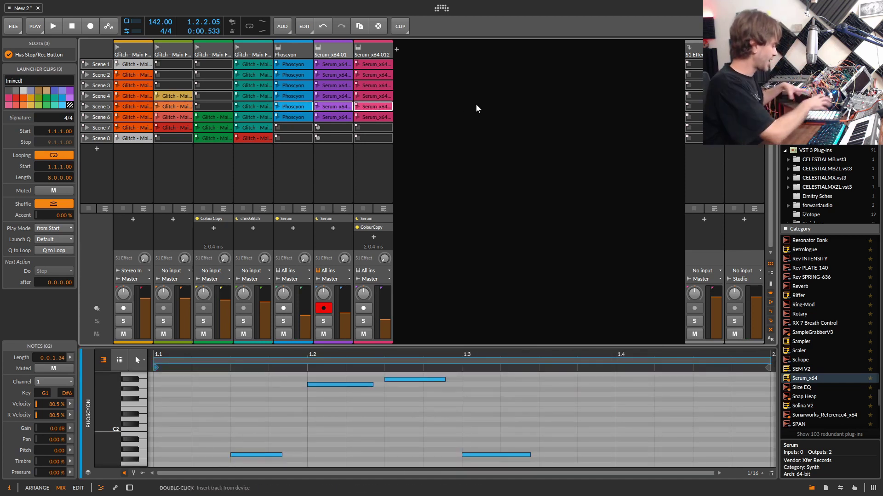